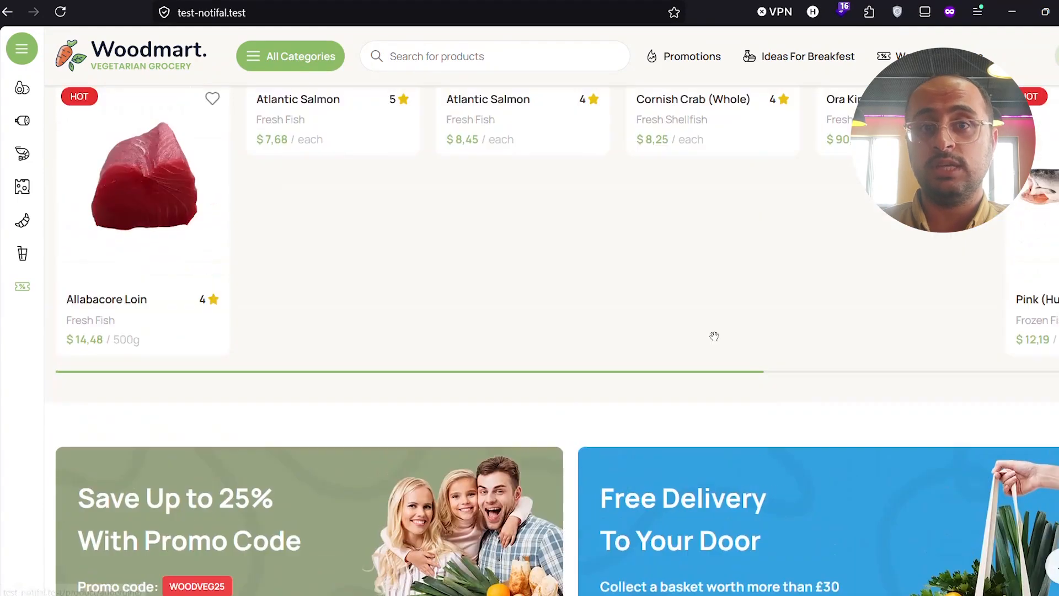
# Step: Look over the grocery storefront's homepage product sections for the recent purchase notification
pyautogui.scroll(15, 716, 343)
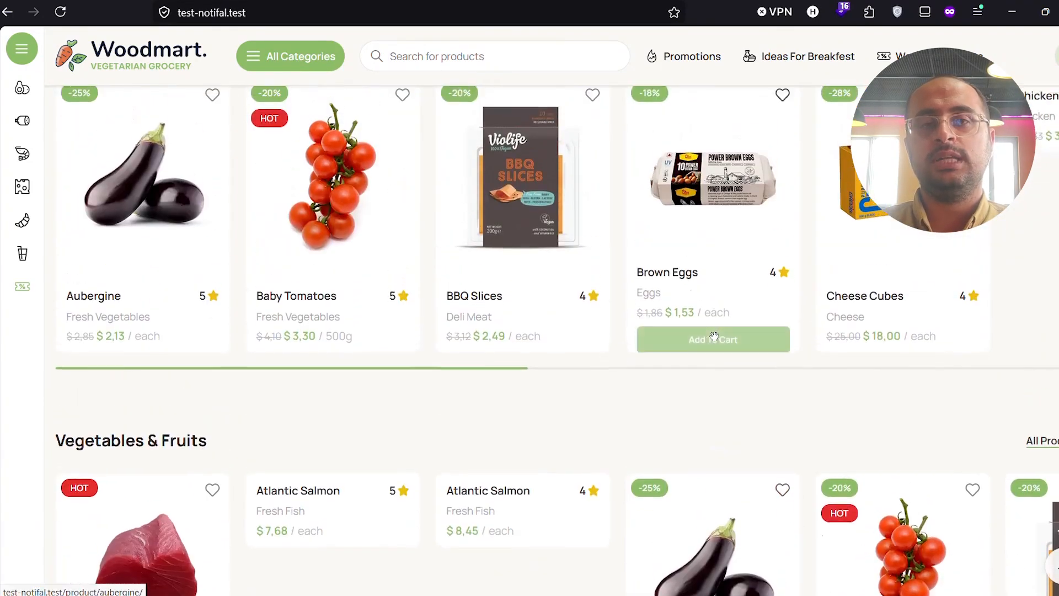
pyautogui.scroll(6, 716, 343)
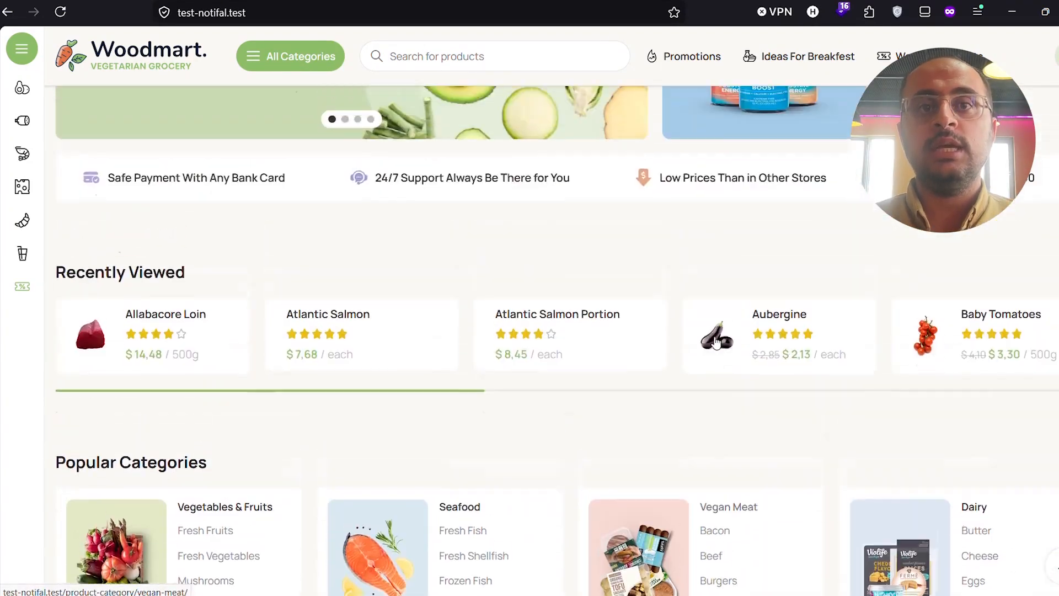
pyautogui.scroll(-3, 716, 343)
pyautogui.scroll(-12, 715, 343)
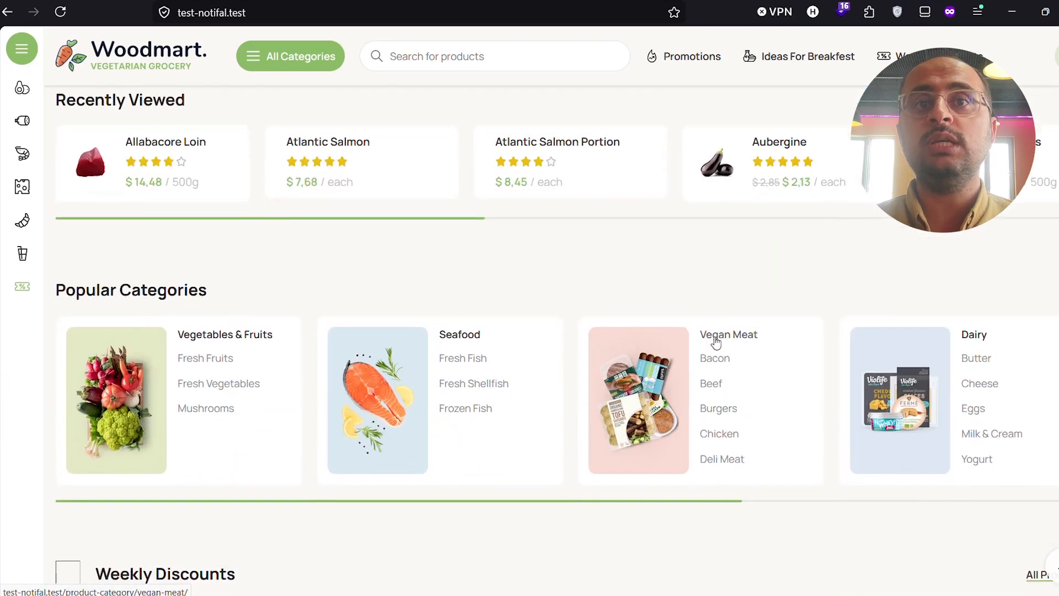
pyautogui.scroll(-5, 715, 337)
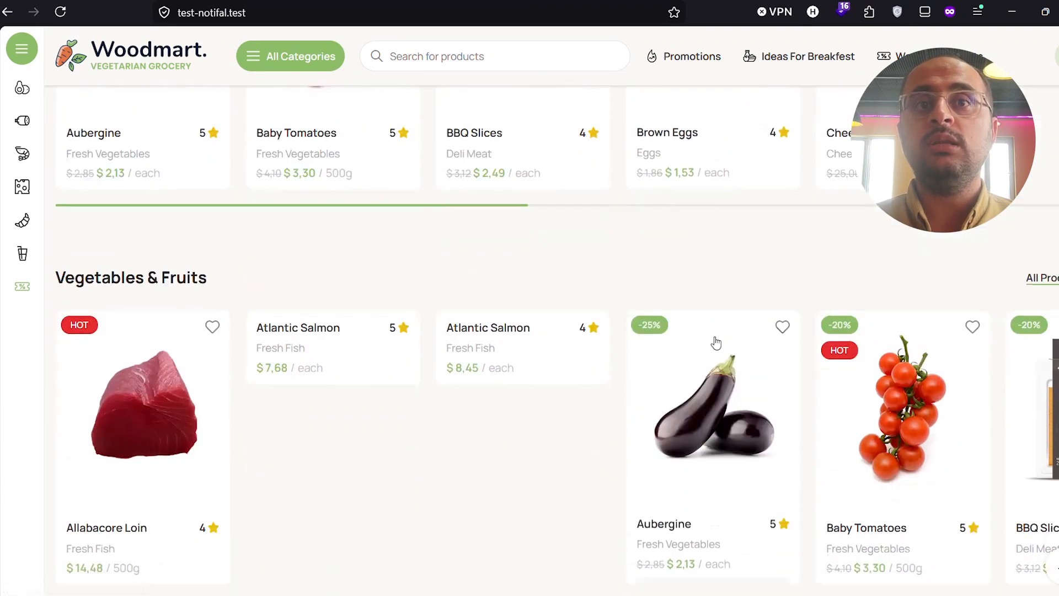
pyautogui.scroll(-8, 570, 303)
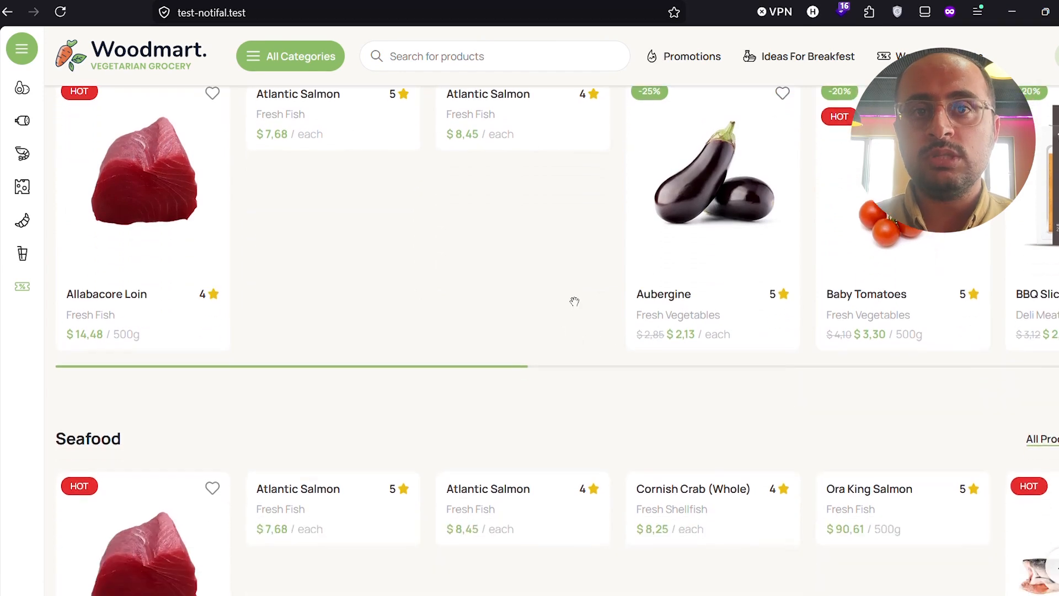
pyautogui.scroll(-5, 571, 302)
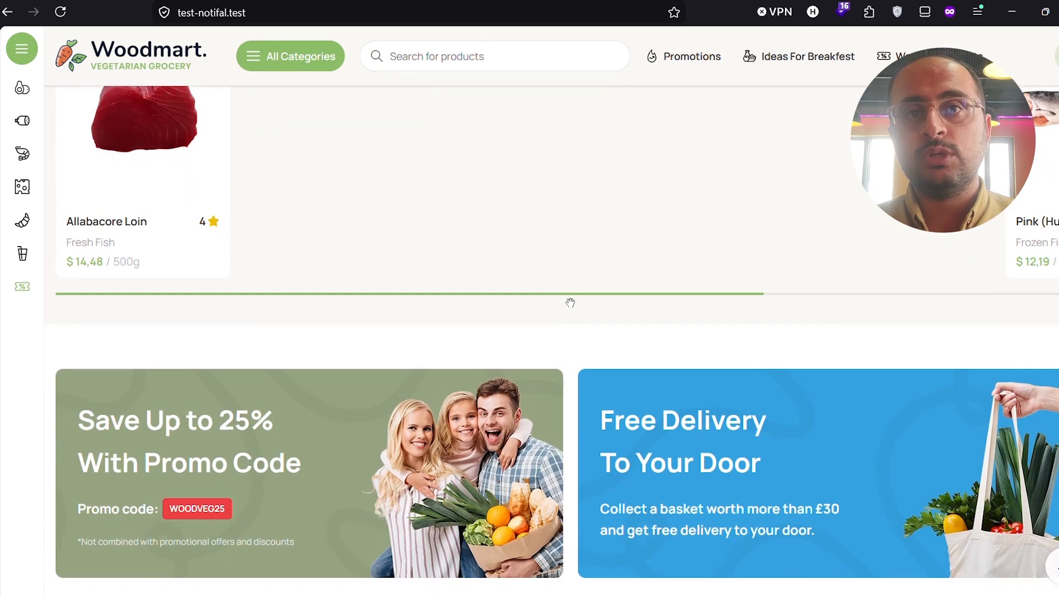
pyautogui.scroll(10, 585, 265)
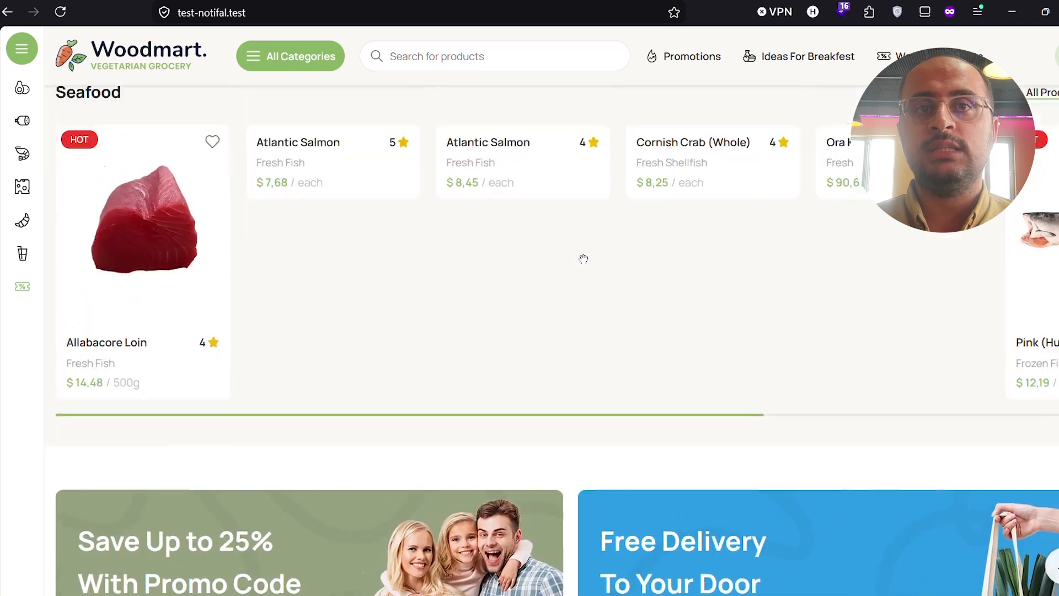
pyautogui.scroll(10, 584, 259)
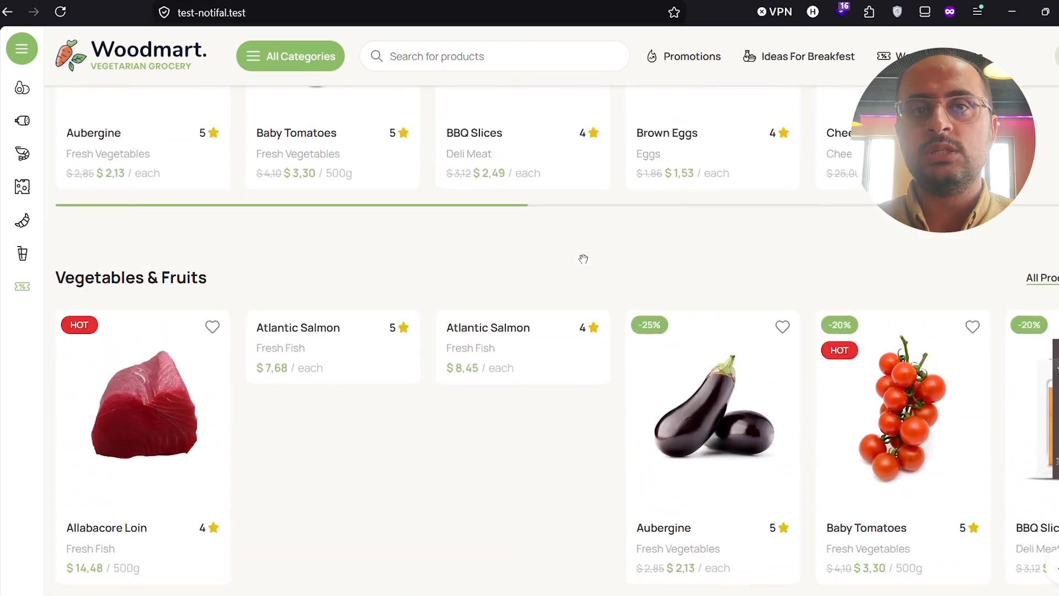
pyautogui.scroll(1, 586, 265)
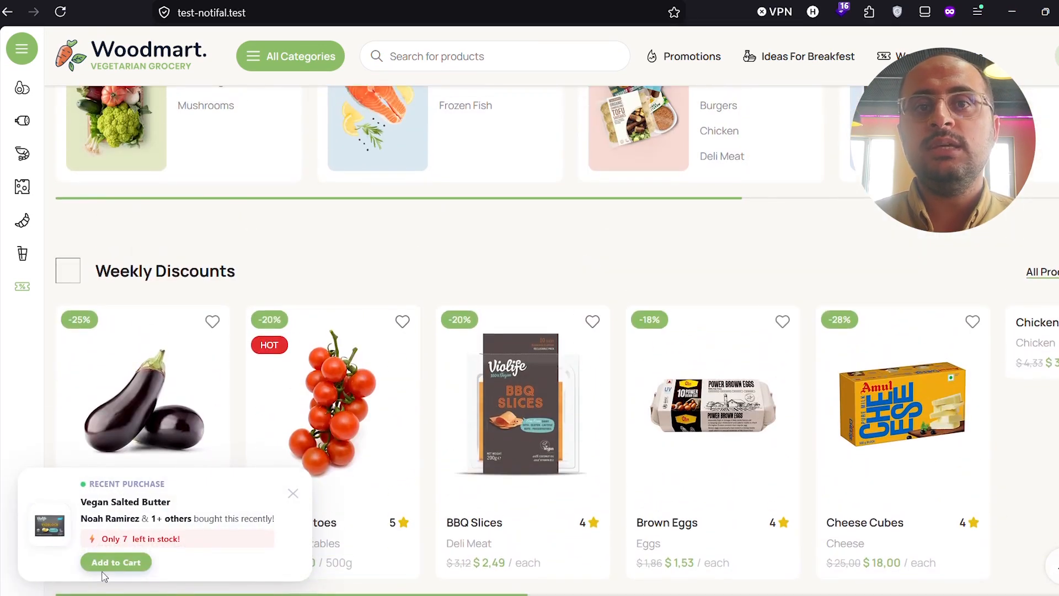
# Step: Add Vegan Salted Butter to the cart from the recent purchase notification and dismiss the shopping cart
pyautogui.click(127, 565)
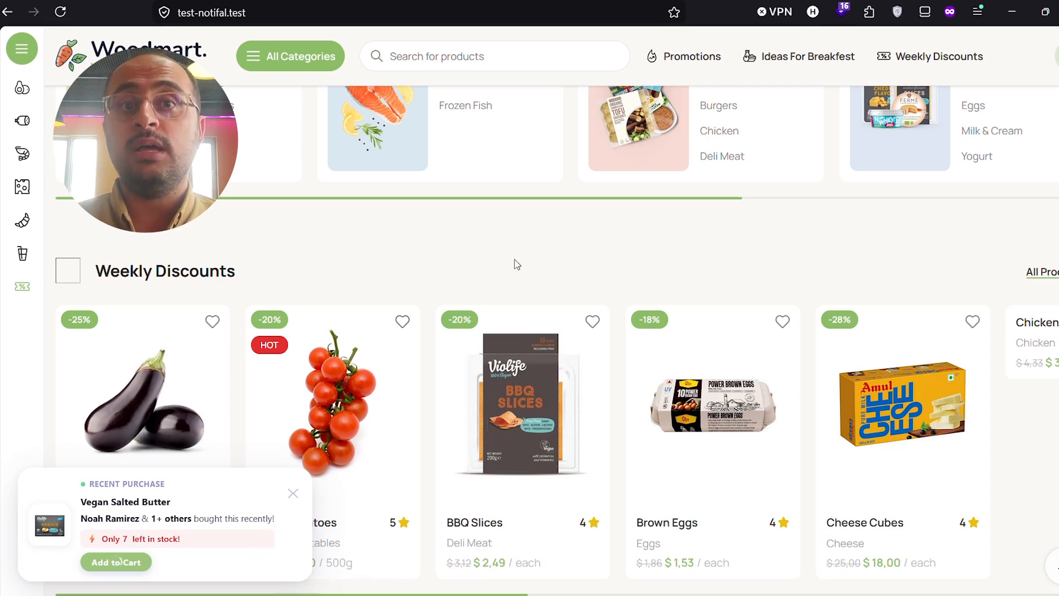
pyautogui.scroll(-5, 514, 258)
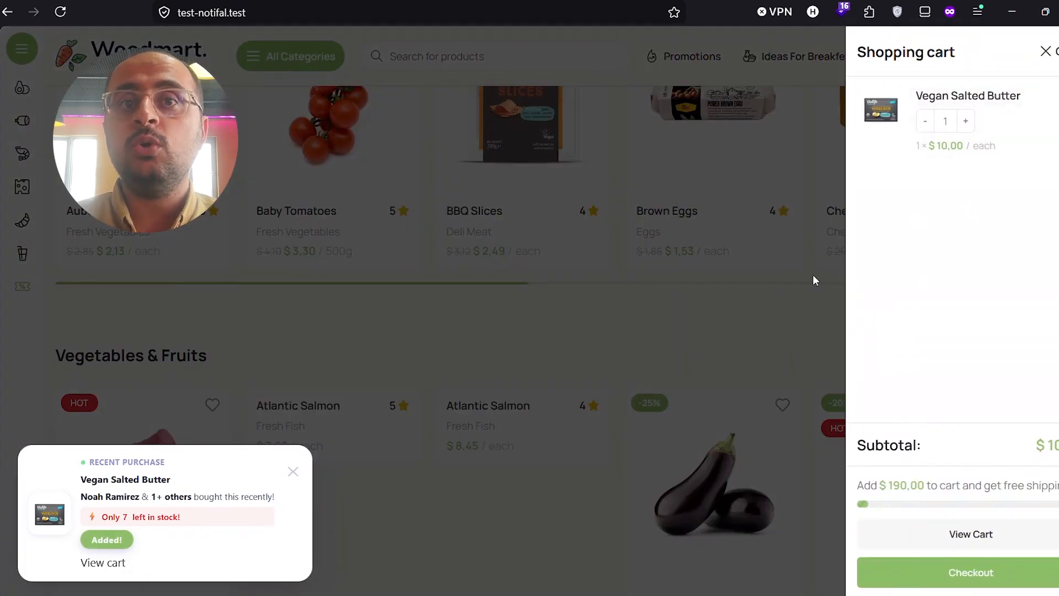
pyautogui.click(603, 311)
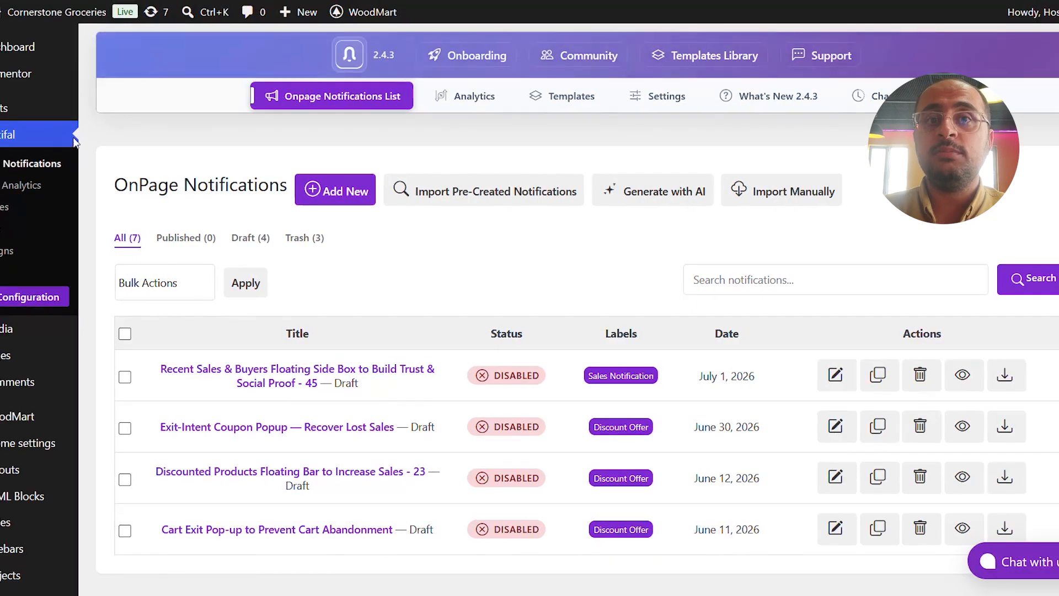
# Step: Browse the pre-created notifications available for import, filtered by the Build Trust and Social Proof use case
pyautogui.click(517, 205)
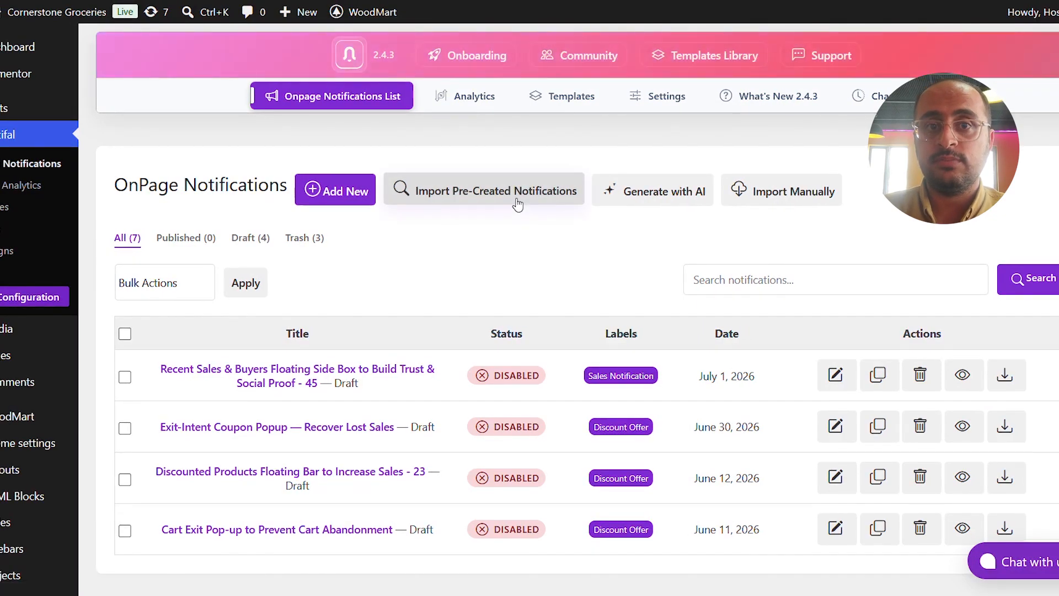
pyautogui.click(222, 161)
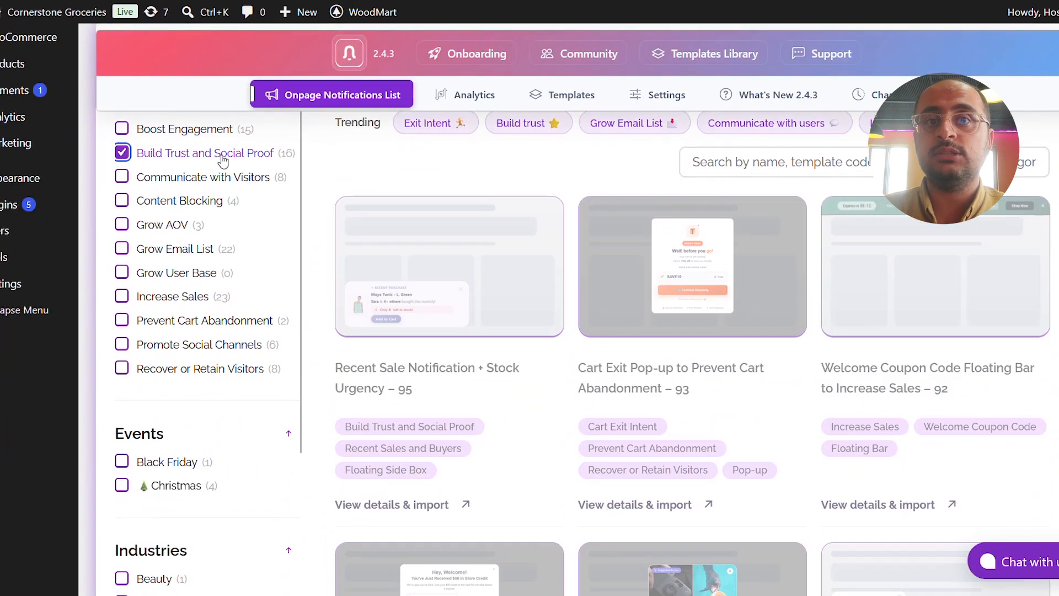
pyautogui.scroll(1, 529, 251)
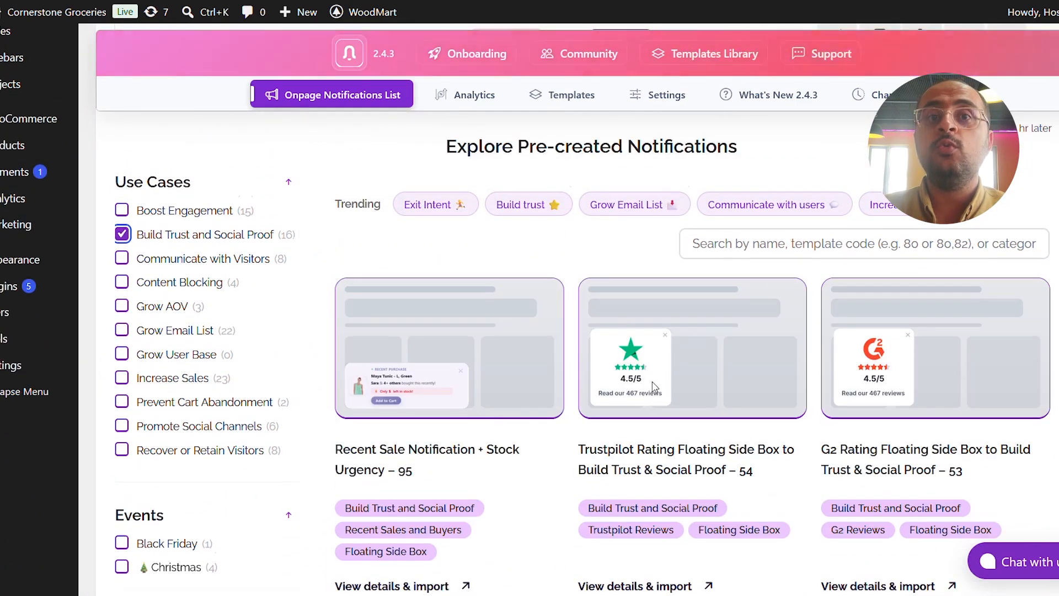
pyautogui.scroll(-3, 643, 359)
pyautogui.scroll(-2, 648, 431)
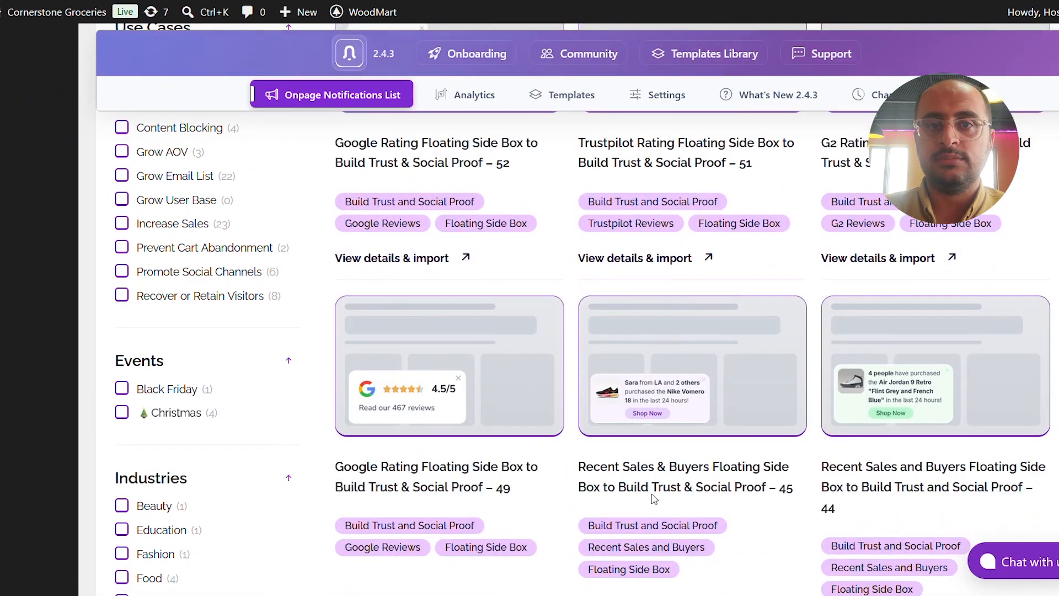
pyautogui.scroll(-2, 684, 448)
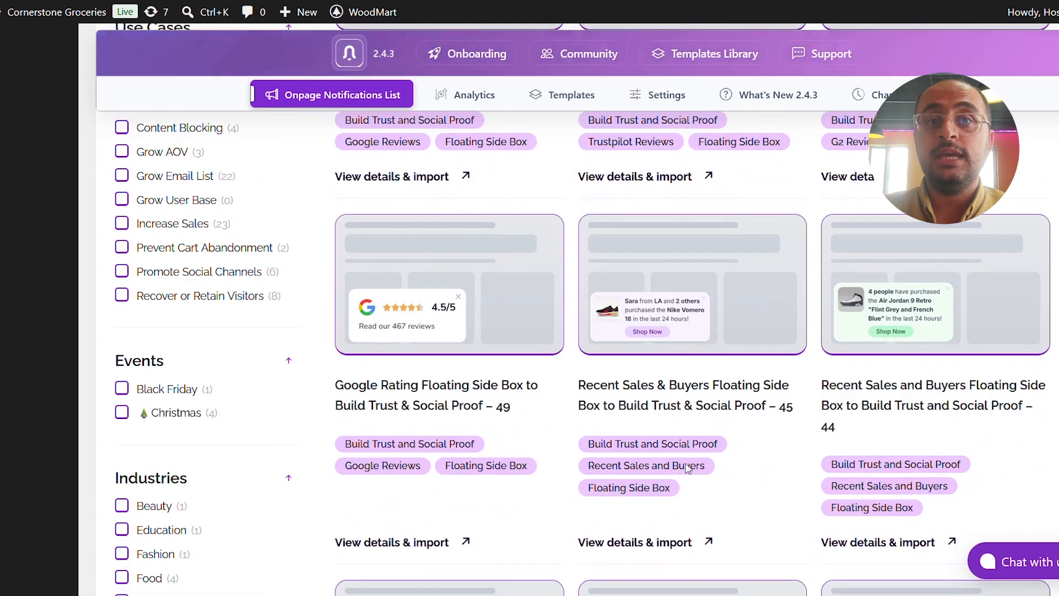
# Step: View the details of the Recent Sales & Buyers Floating Side Box template 45 and return to the template list
pyautogui.click(678, 546)
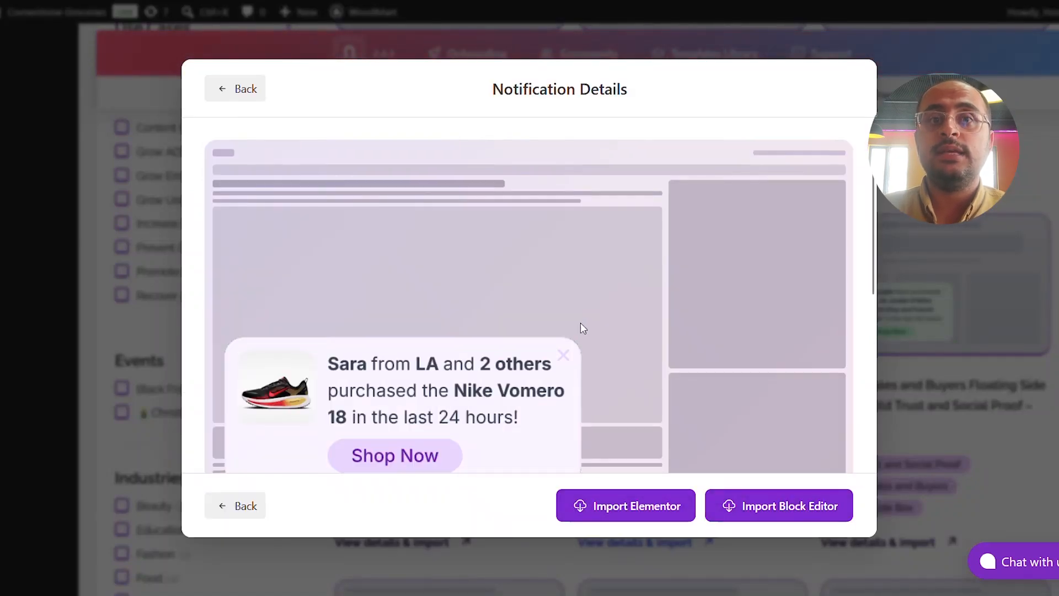
pyautogui.scroll(-3, 579, 326)
pyautogui.click(248, 92)
pyautogui.scroll(5, 435, 285)
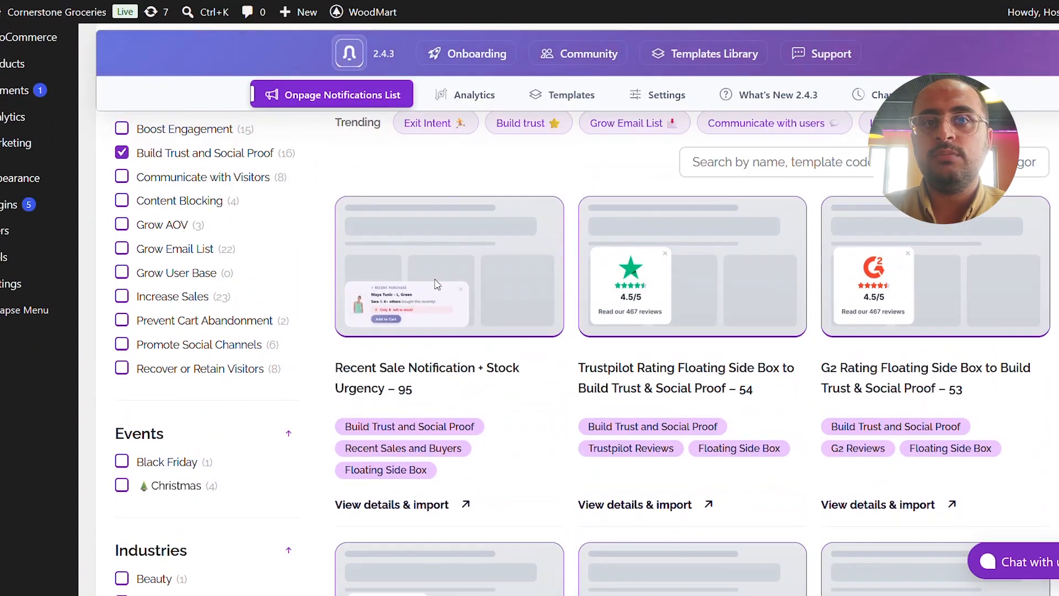
# Step: Import the HTML Builder version of Recent Sale Notification + Stock Urgency – 95 and open its template for editing
pyautogui.click(431, 505)
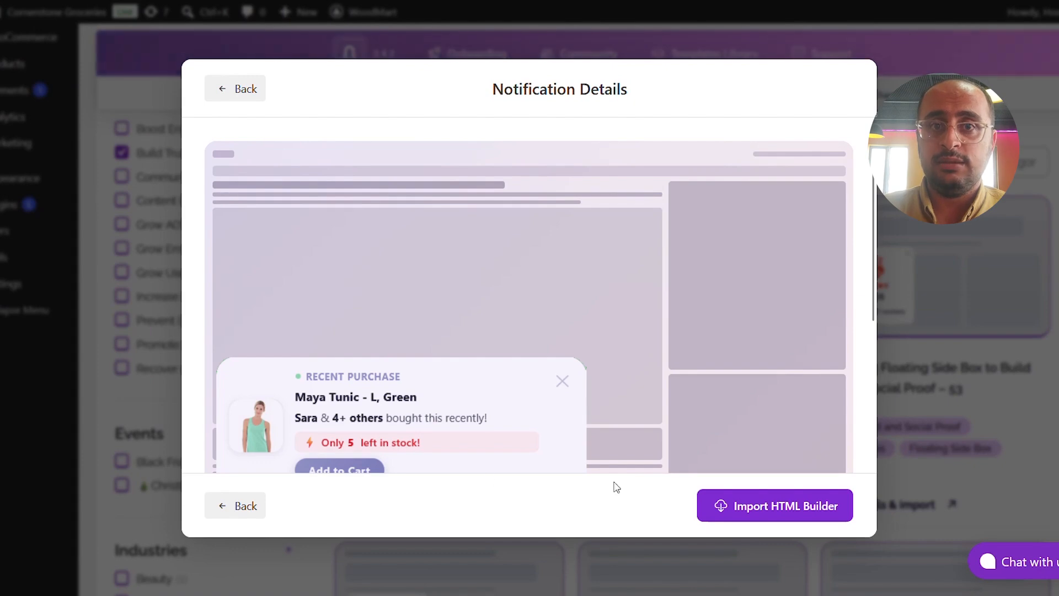
pyautogui.click(749, 513)
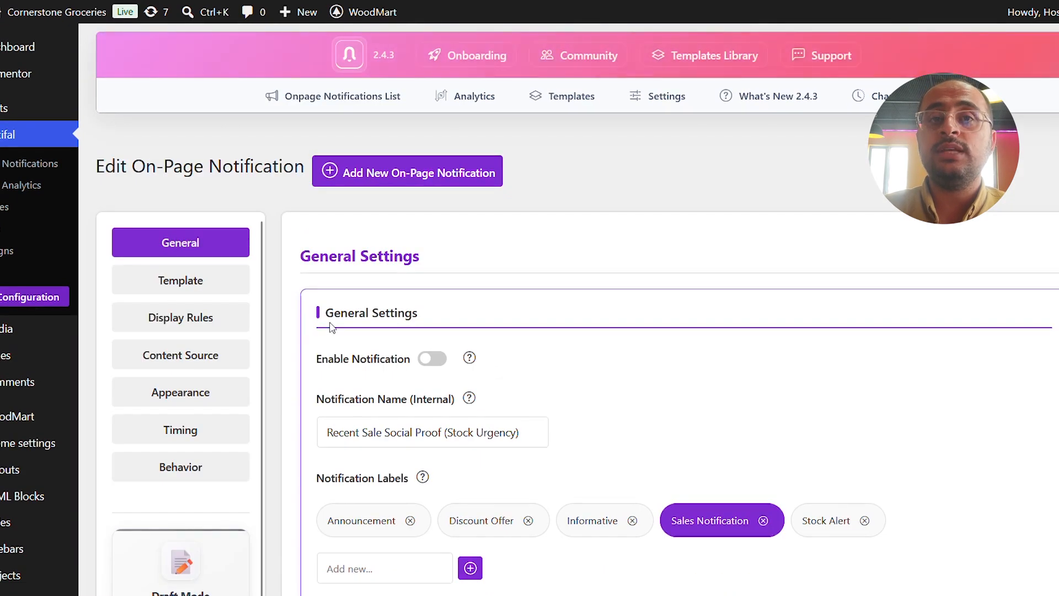
pyautogui.click(216, 281)
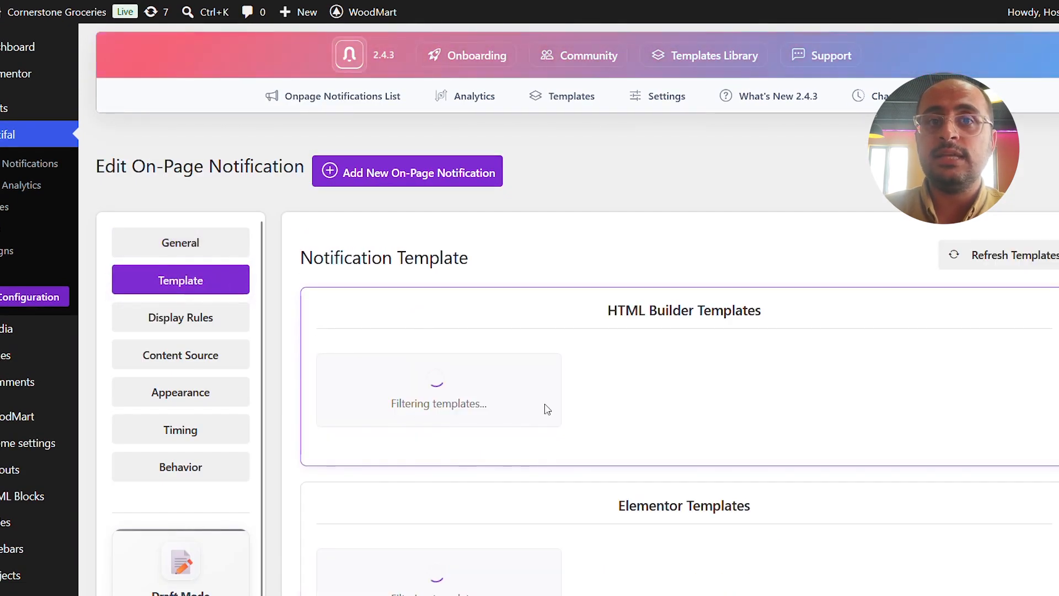
pyautogui.click(492, 509)
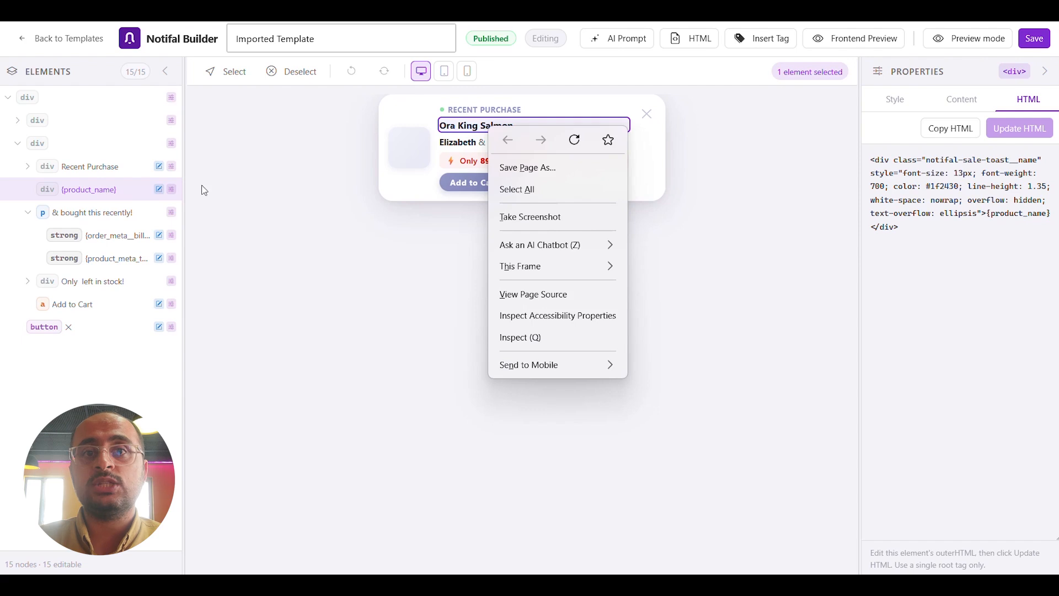
# Step: Delete the separate {product_name} element and replace "this" in the purchase sentence's HTML with {product_name}
pyautogui.rightClick(77, 190)
pyautogui.click(117, 227)
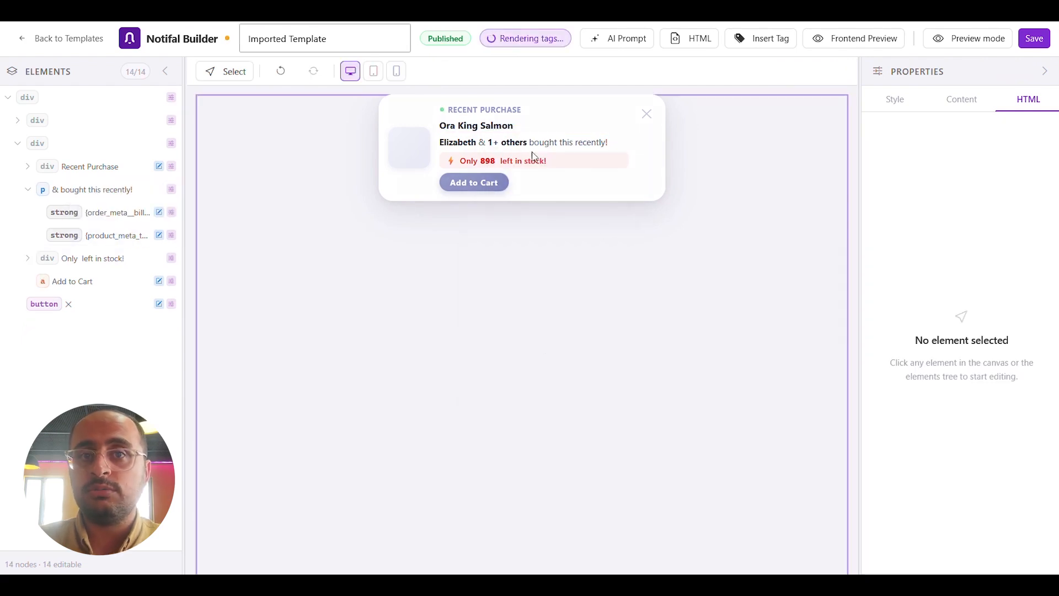
pyautogui.moveTo(996, 267); pyautogui.dragTo(980, 268)
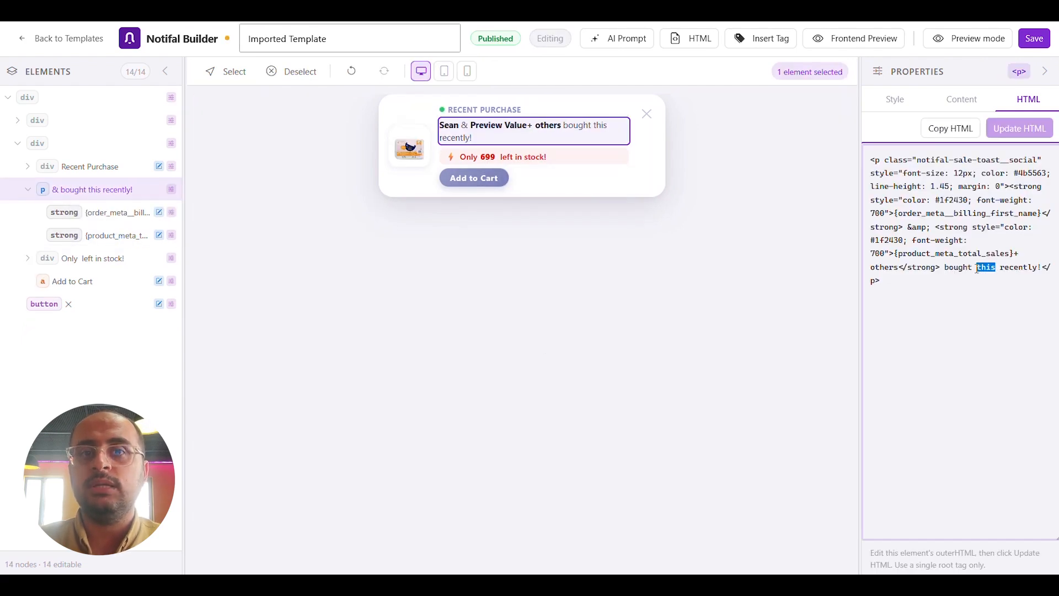
pyautogui.write('{product}')
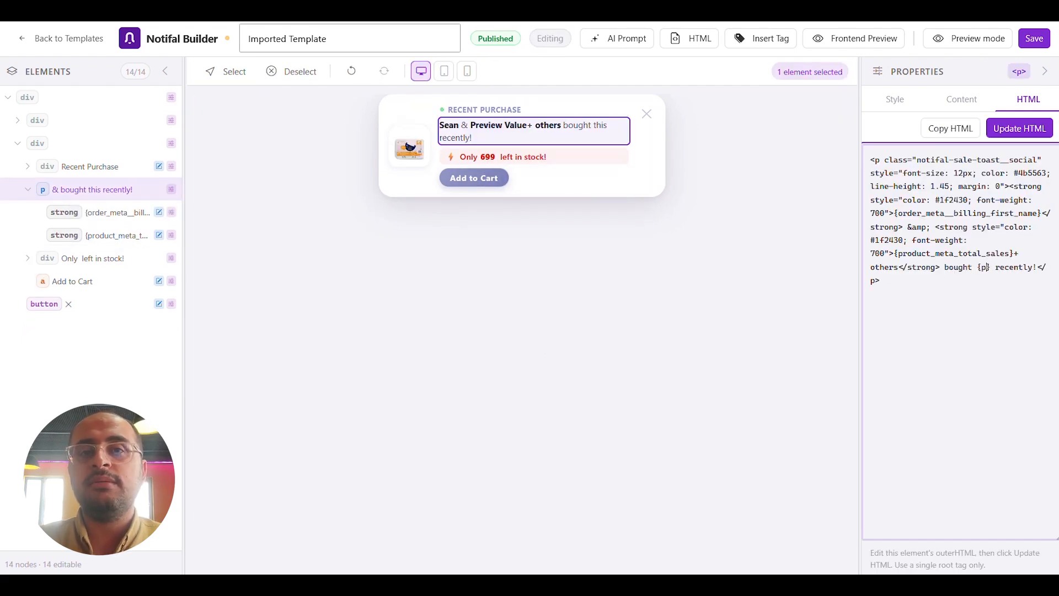
pyautogui.click(1029, 128)
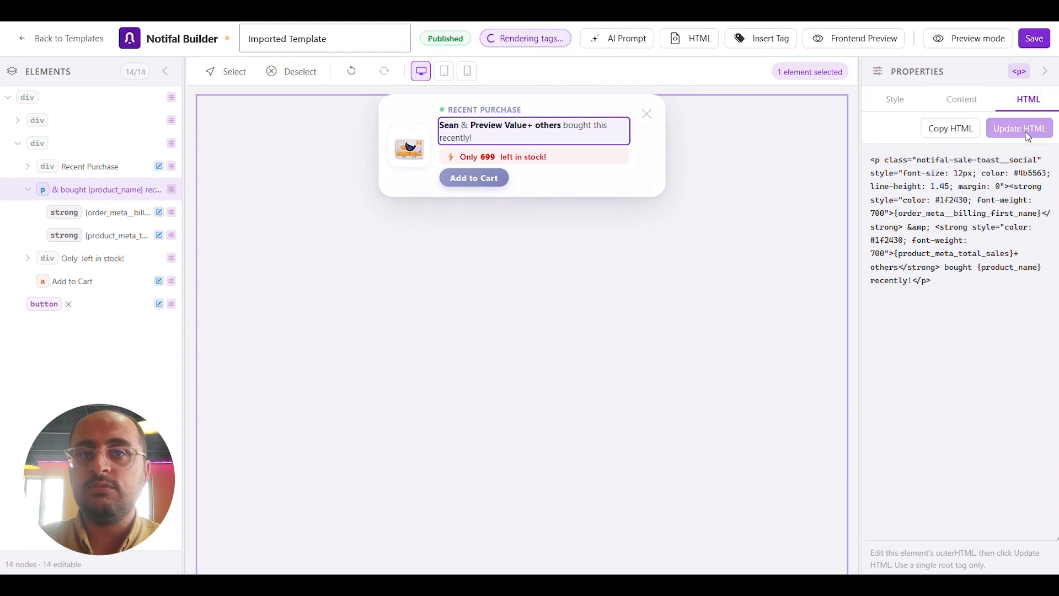
# Step: Add the {order_meta__billing_last_name} tag after the billing first name tag and update the element's HTML
pyautogui.doubleClick(1022, 214)
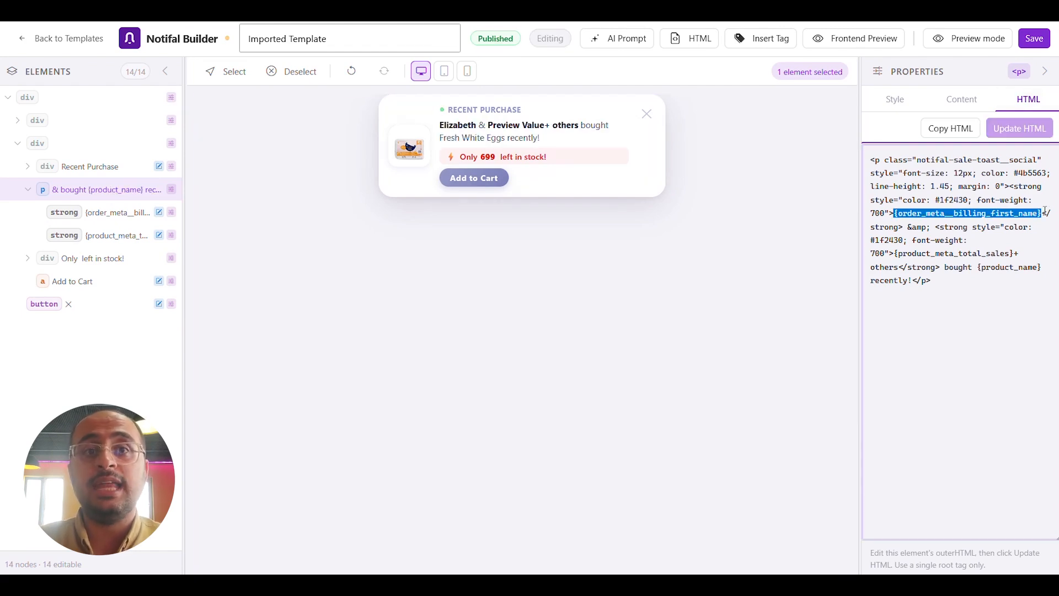
pyautogui.hotkey('ctrl', 'v')
pyautogui.hotkey('ctrl', 'v')
pyautogui.moveTo(992, 227); pyautogui.dragTo(964, 228)
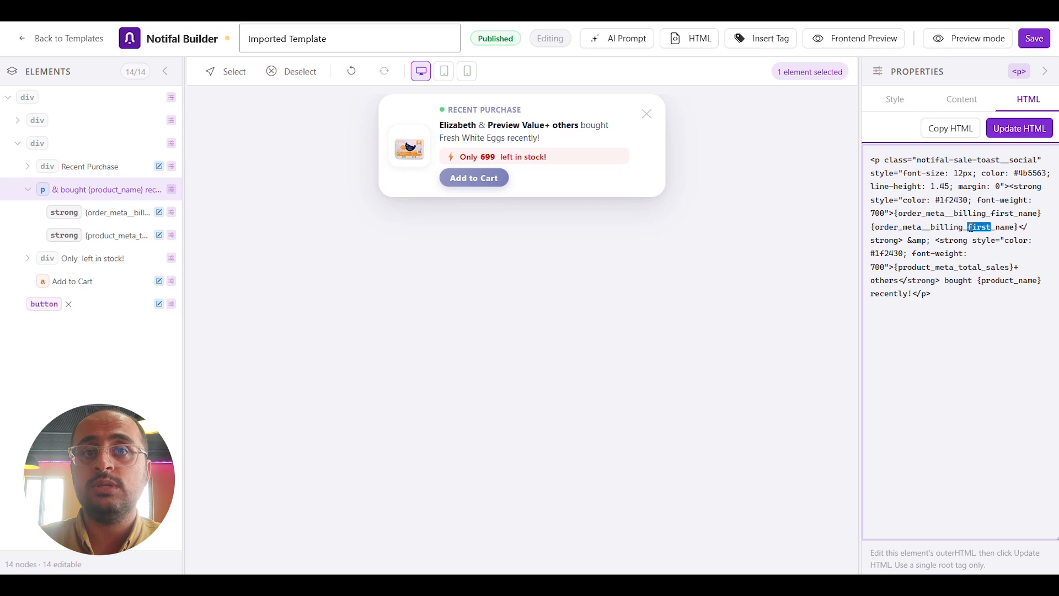
pyautogui.write('last')
pyautogui.click(1020, 128)
# Step: Wrap {product_name} in the purchase sentence with <strong> tags, update the HTML and save the template
pyautogui.click(976, 282)
pyautogui.write('<stri')
pyautogui.write('ng>')
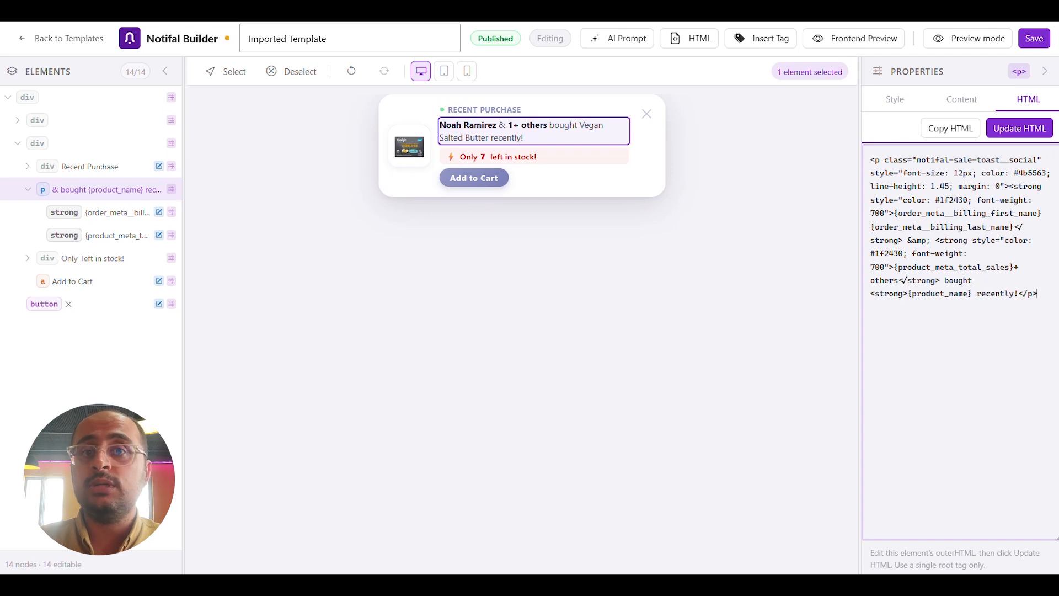
pyautogui.write('</strong>')
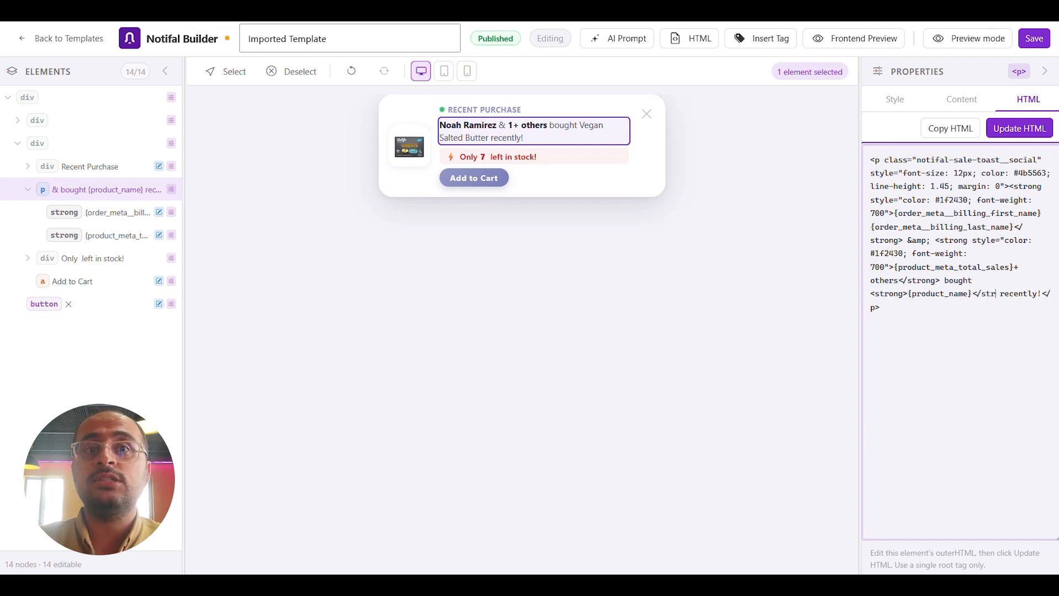
pyautogui.click(1015, 125)
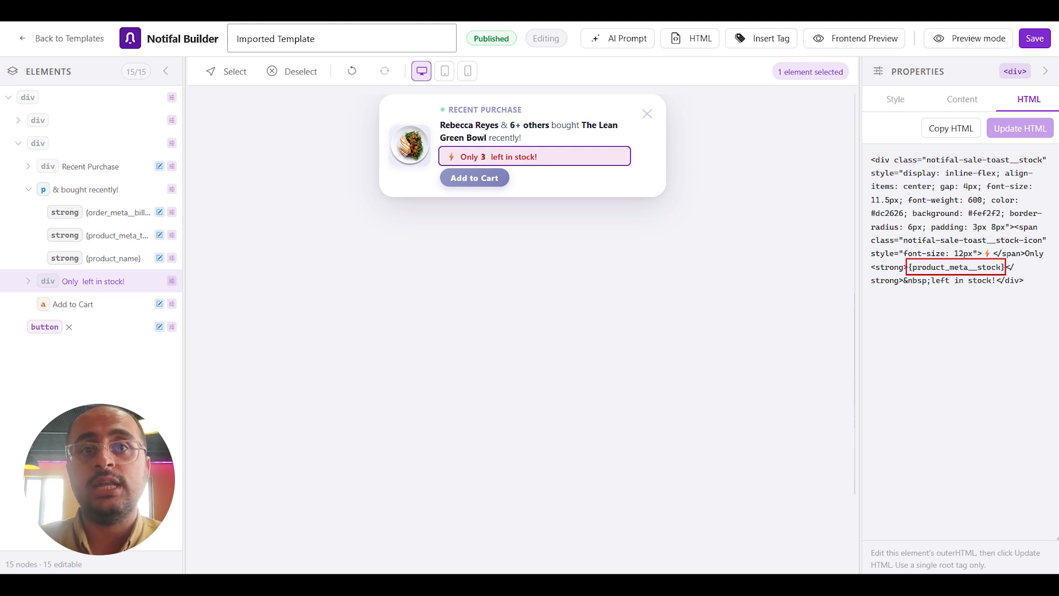
pyautogui.click(1044, 41)
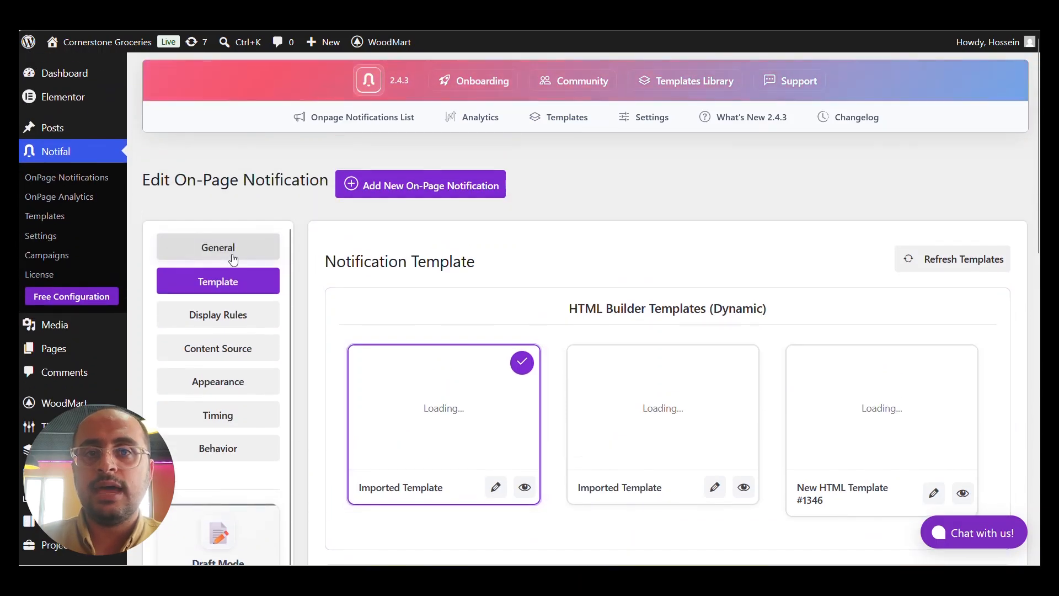
# Step: Start a display rule targeting pages, with the post items visibility set to All Items Except
pyautogui.click(266, 258)
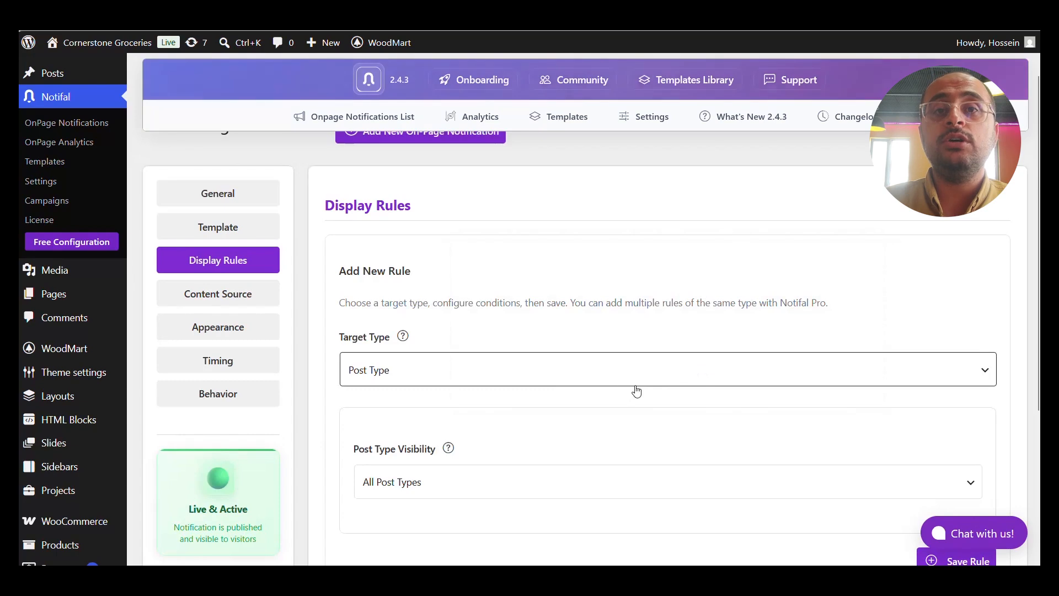
pyautogui.click(558, 367)
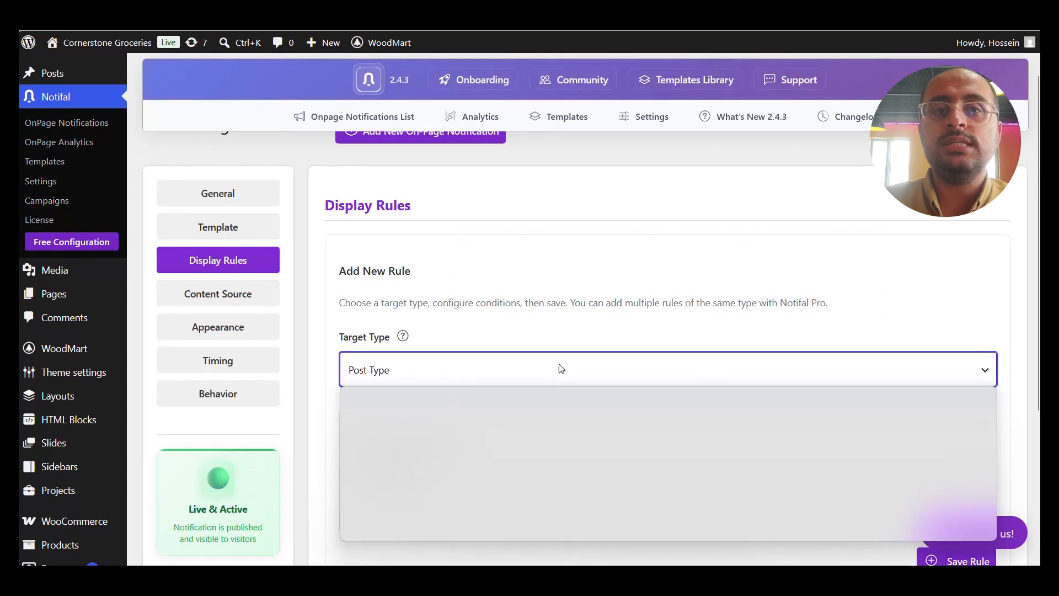
pyautogui.click(556, 408)
pyautogui.scroll(-2, 589, 342)
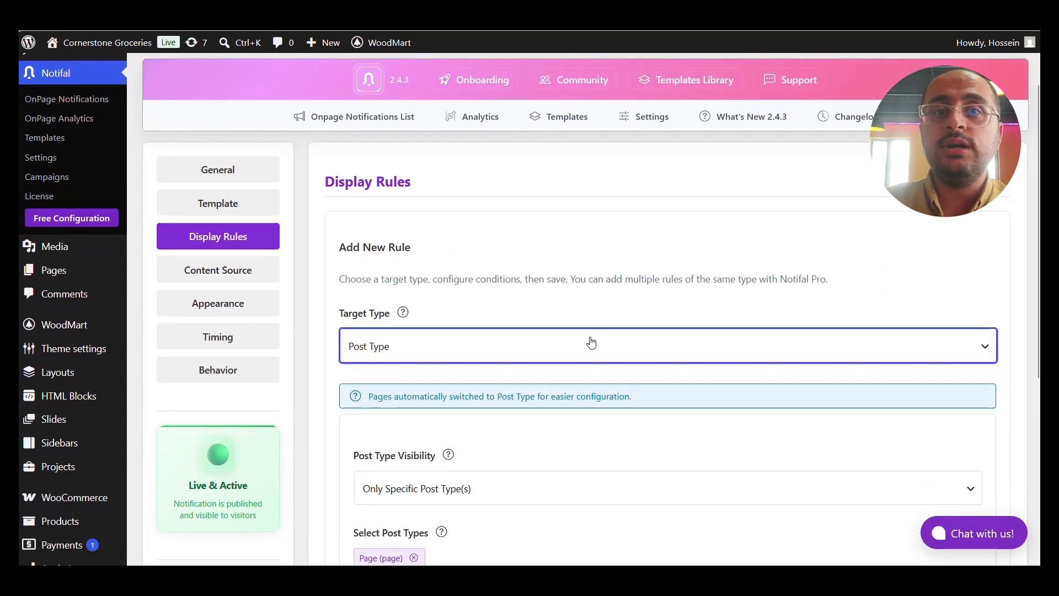
pyautogui.click(504, 469)
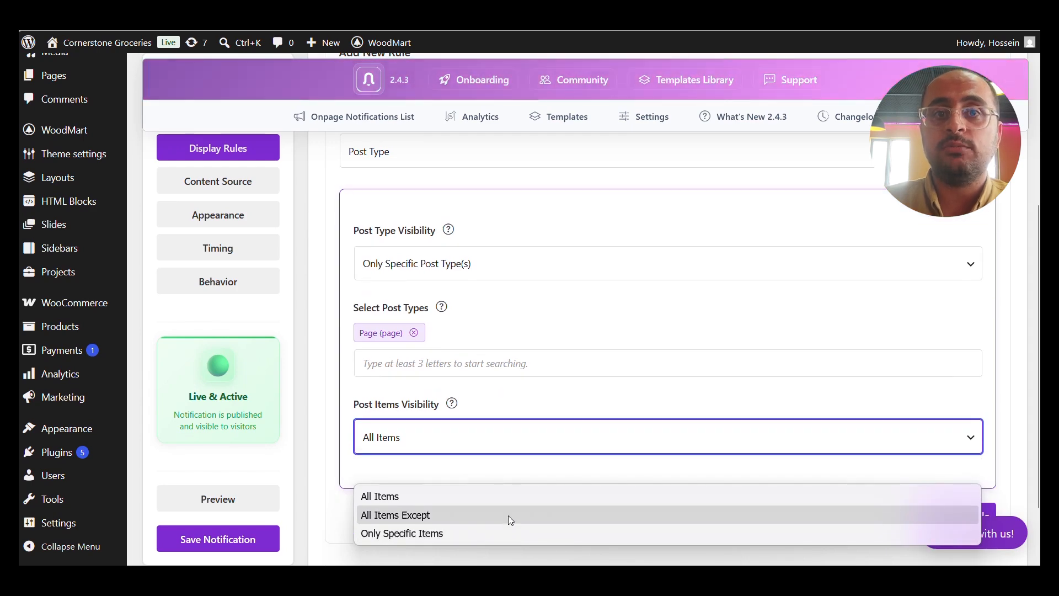
pyautogui.click(508, 515)
pyautogui.scroll(-2, 499, 399)
# Step: Choose Checkout as the excluded page and save the display rule
pyautogui.click(494, 371)
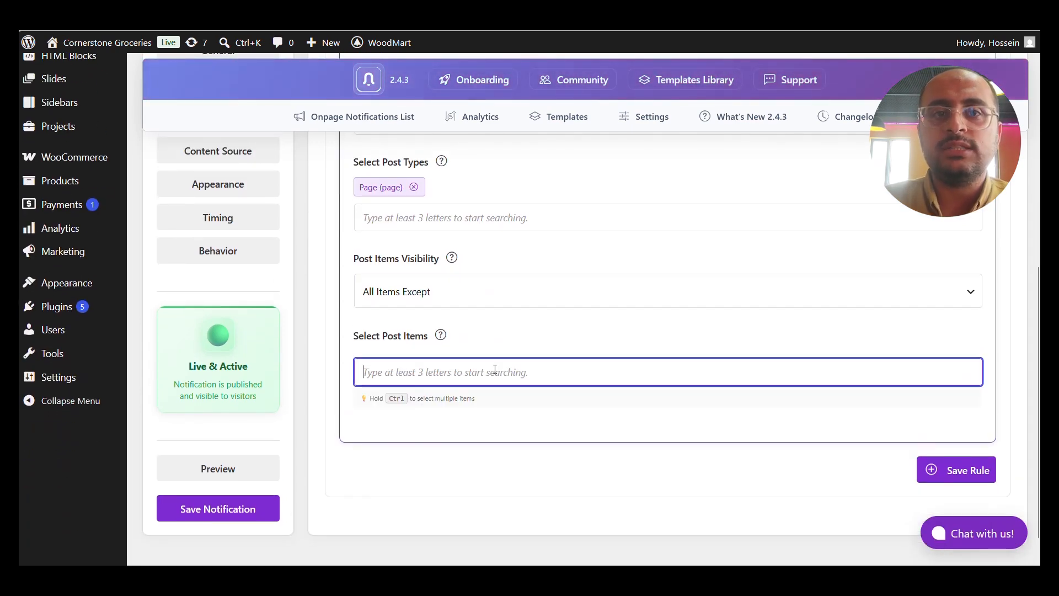
pyautogui.write('check')
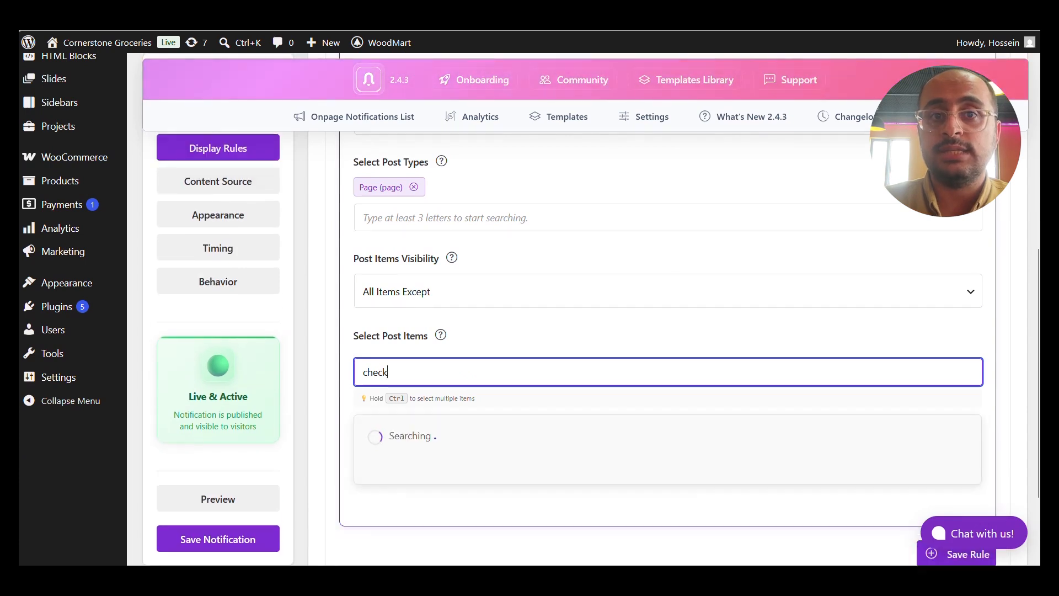
pyautogui.click(518, 428)
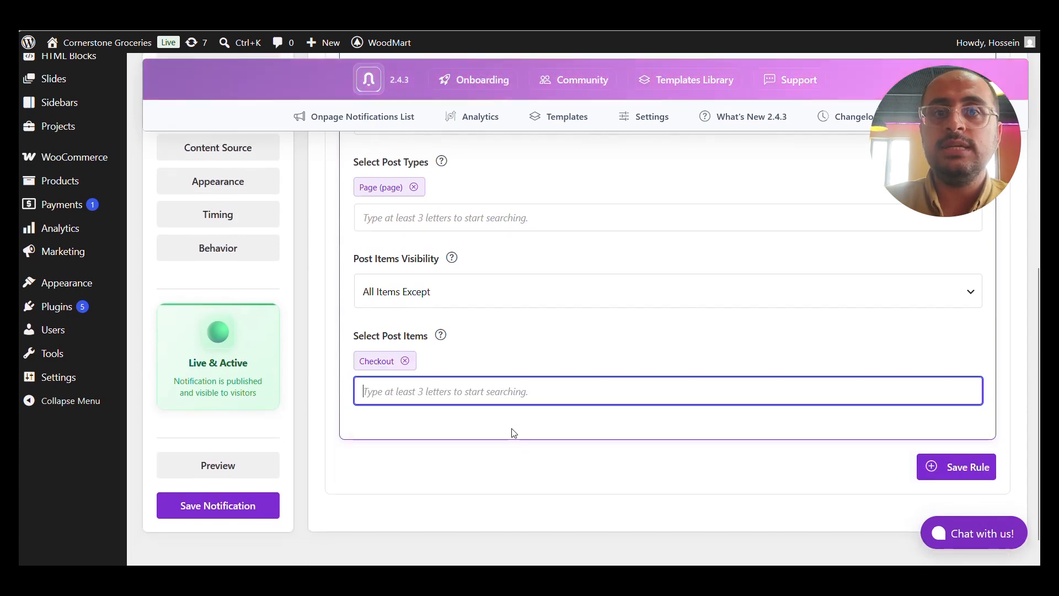
pyautogui.click(960, 469)
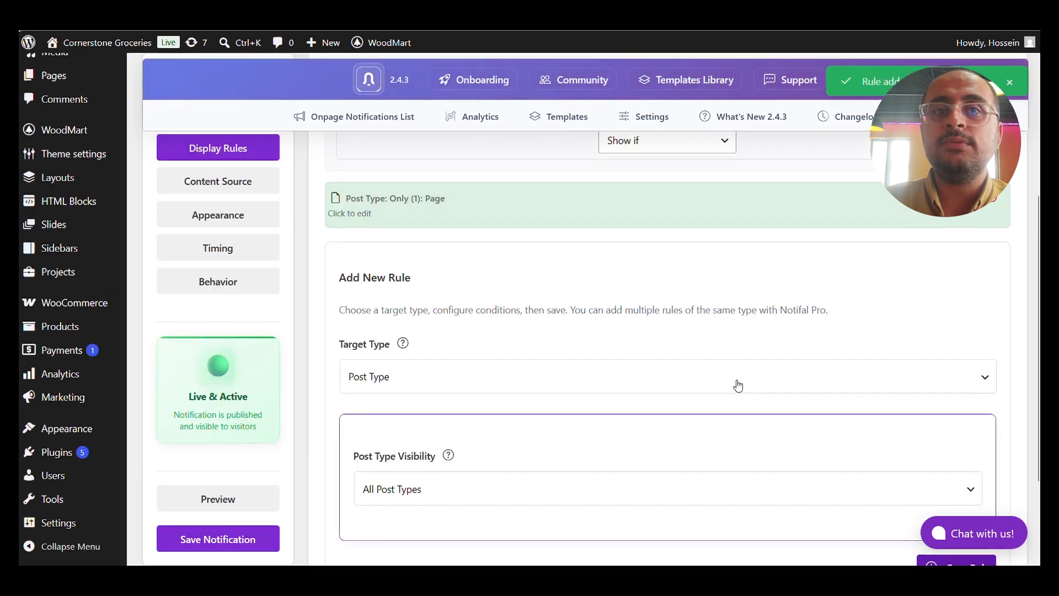
pyautogui.scroll(1, 678, 192)
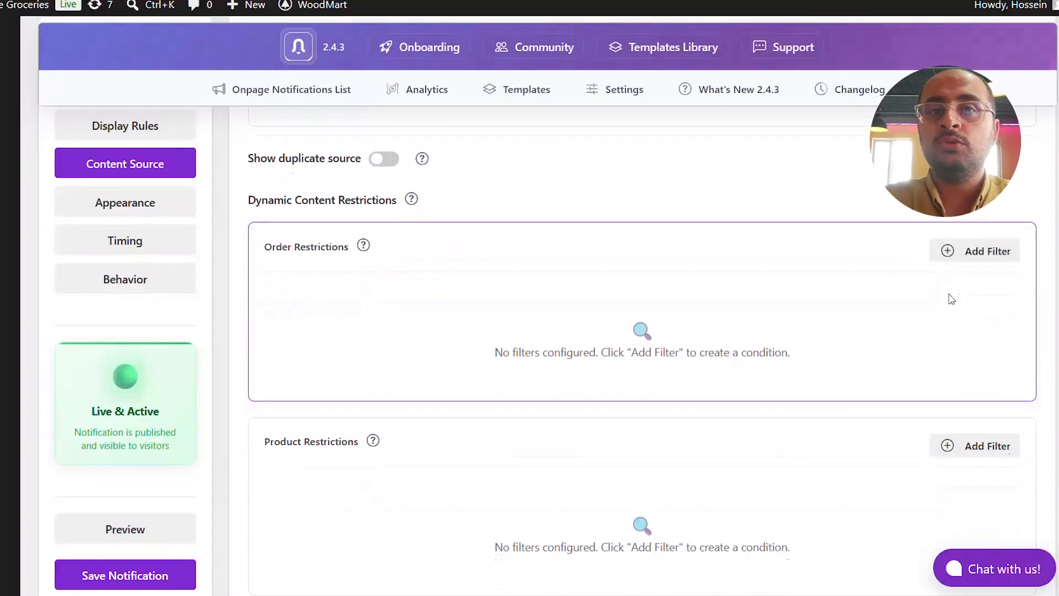
# Step: In the content source, add an order restriction by Order Status covering Completed and Processing
pyautogui.click(973, 251)
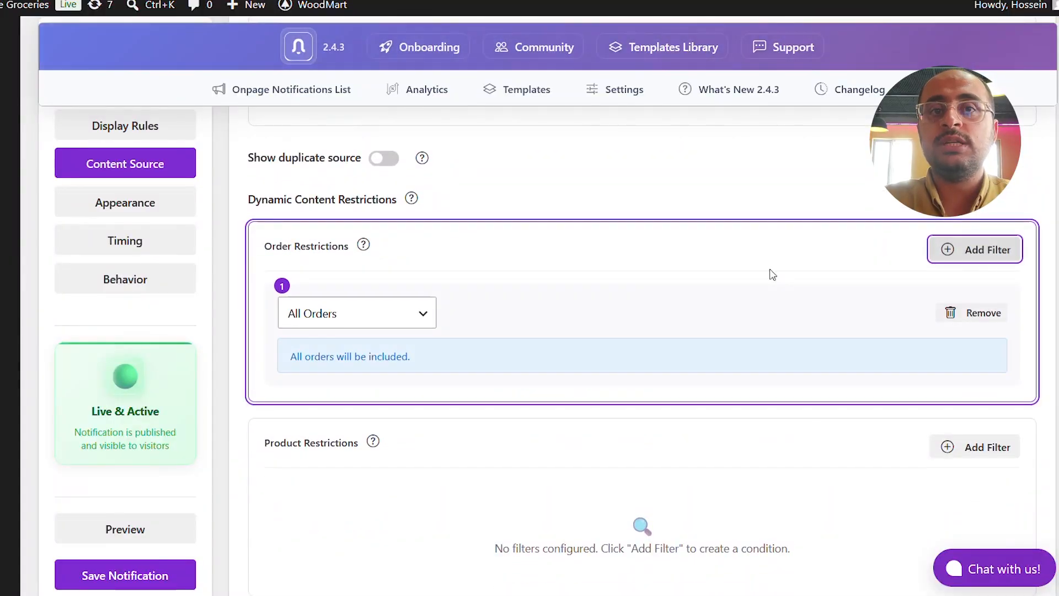
pyautogui.click(424, 313)
pyautogui.click(397, 362)
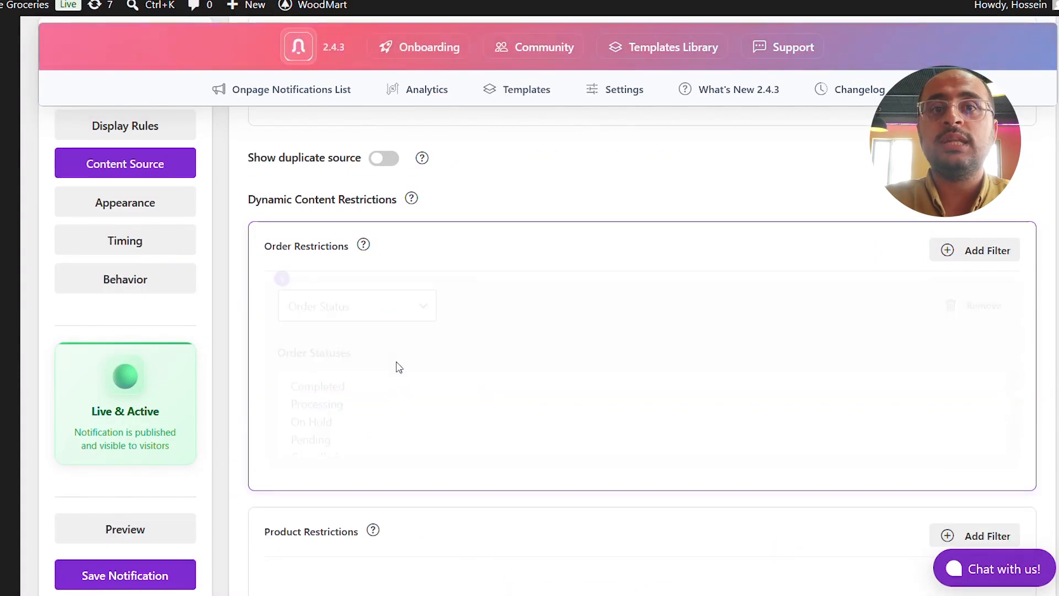
pyautogui.keyDown('ctrl'); pyautogui.click(380, 417); pyautogui.keyUp('ctrl')
pyautogui.scroll(-2, 581, 324)
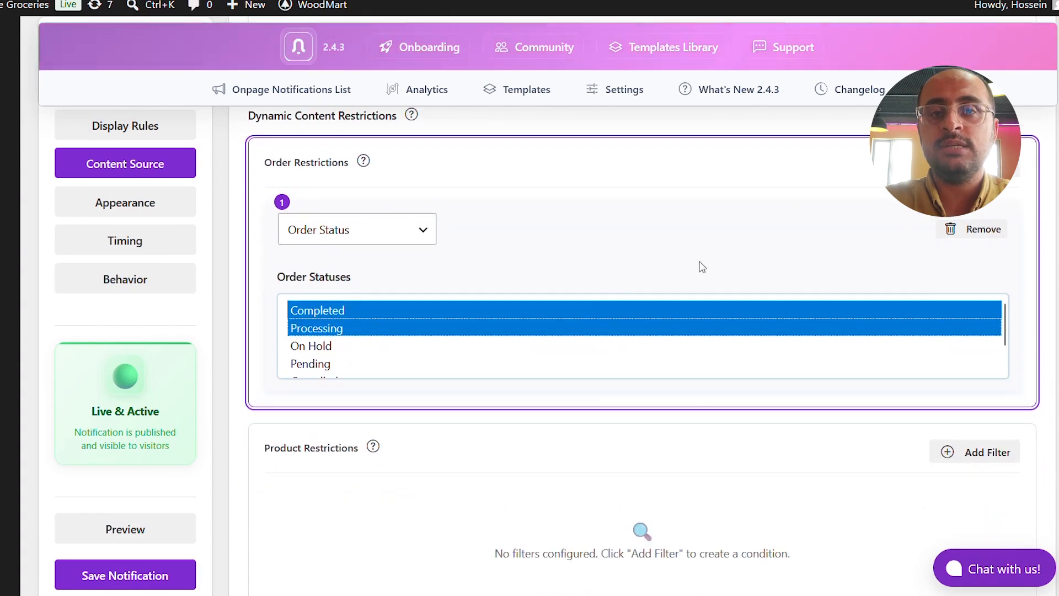
pyautogui.scroll(1, 778, 250)
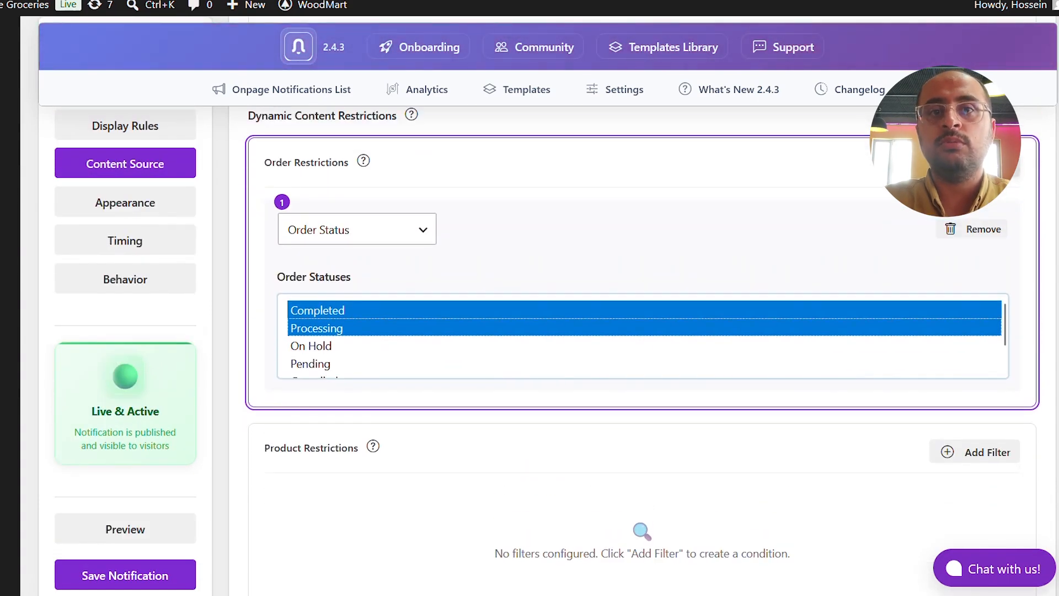
# Step: Add a second order restriction by Date Range, set to Last 30 Days
pyautogui.click(974, 167)
pyautogui.scroll(-2, 519, 360)
pyautogui.click(423, 312)
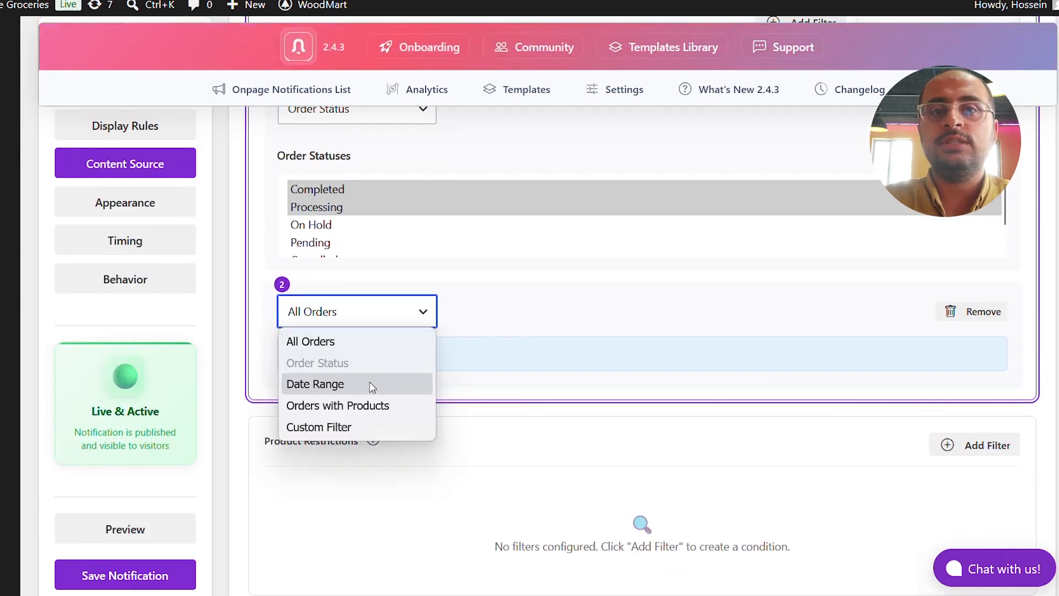
pyautogui.click(393, 383)
pyautogui.click(408, 400)
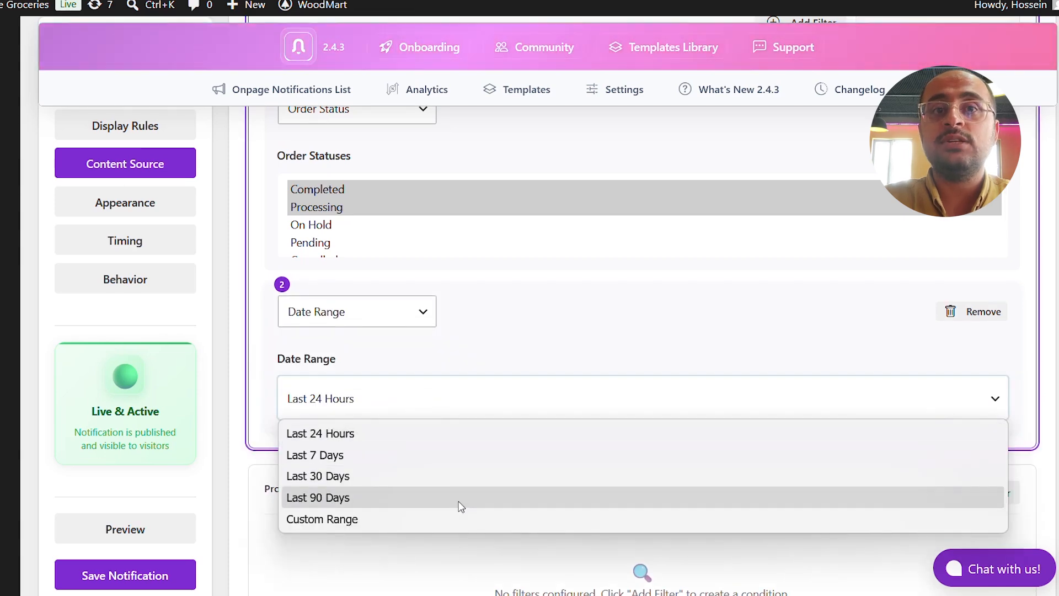
pyautogui.click(463, 476)
pyautogui.scroll(-2, 524, 379)
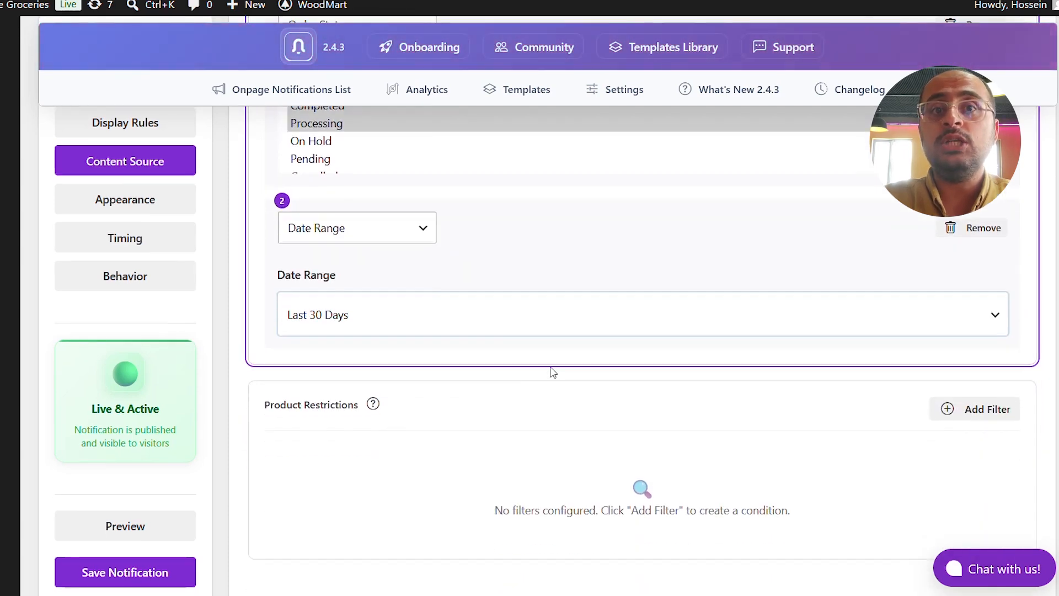
# Step: Add a third order restriction of type Orders with Products for Brown Eggs and Fresh White Eggs
pyautogui.scroll(3, 551, 371)
pyautogui.scroll(2, 827, 193)
pyautogui.click(827, 194)
pyautogui.scroll(-3, 583, 414)
pyautogui.click(411, 479)
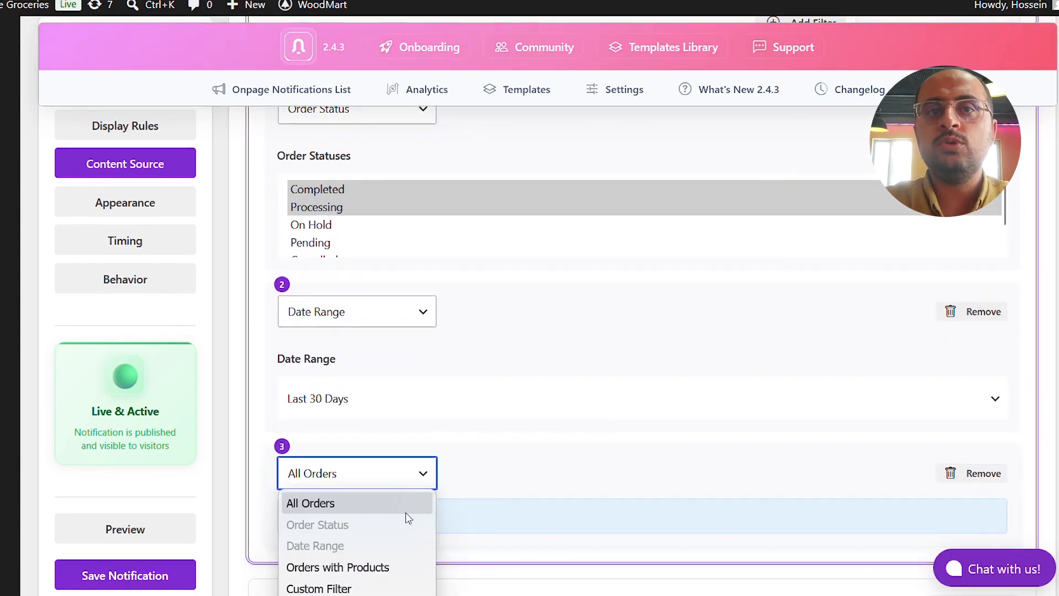
pyautogui.click(358, 565)
pyautogui.scroll(-4, 529, 383)
pyautogui.click(529, 325)
pyautogui.scroll(-1, 530, 324)
pyautogui.write('egg')
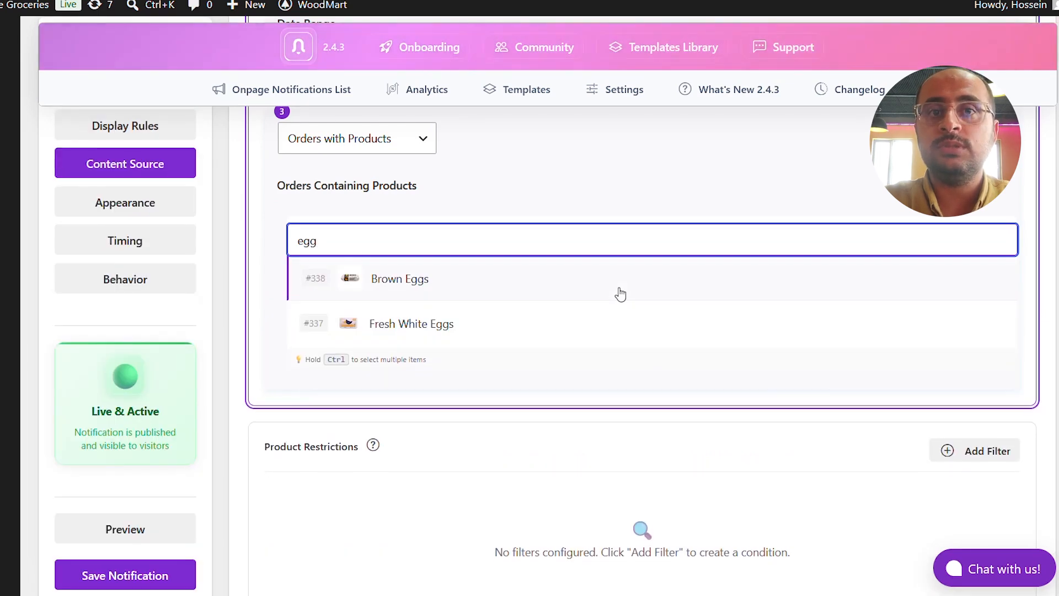
pyautogui.click(574, 292)
pyautogui.click(568, 345)
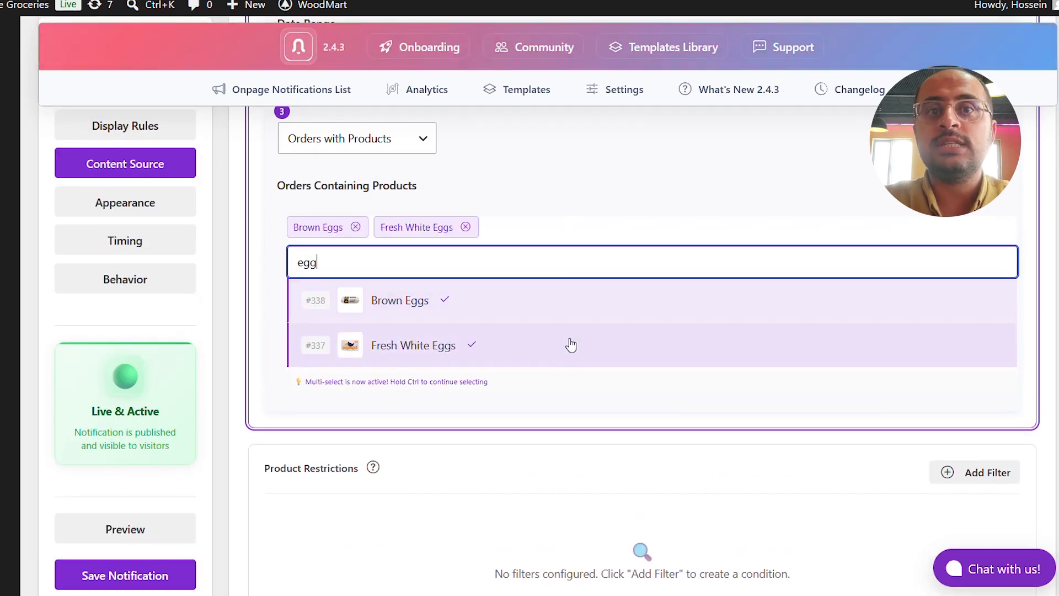
# Step: Remove the Orders with Products filter from the order restrictions
pyautogui.click(293, 411)
pyautogui.scroll(2, 552, 267)
pyautogui.scroll(3, 662, 301)
pyautogui.scroll(-5, 619, 366)
pyautogui.scroll(4, 690, 301)
pyautogui.click(994, 389)
pyautogui.scroll(-1, 971, 342)
# Step: Add a Custom Meta filter to the product restrictions and search the available product meta fields for "stock"
pyautogui.click(987, 342)
pyautogui.click(363, 408)
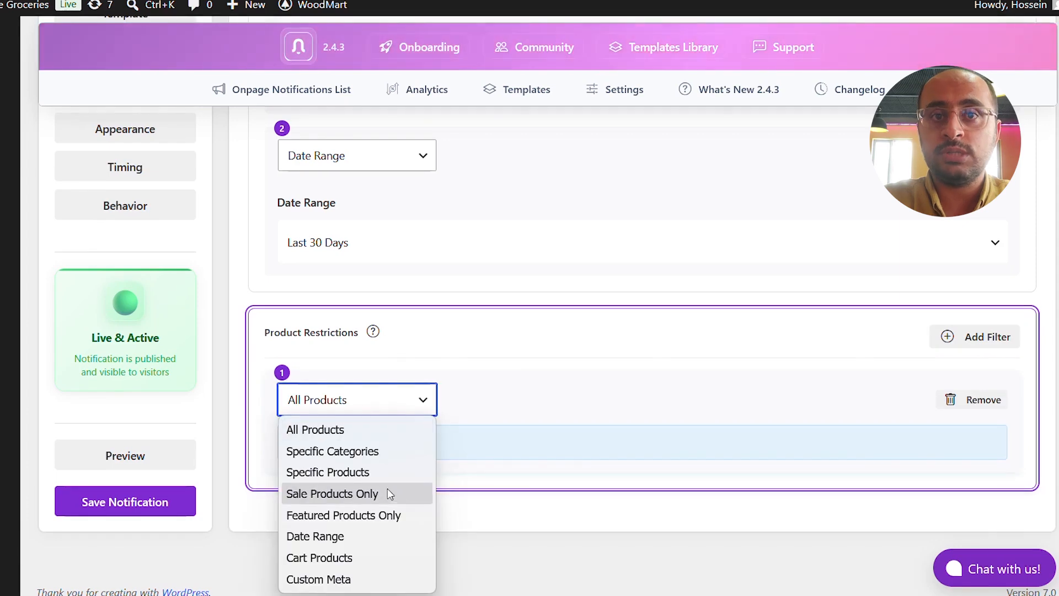
pyautogui.click(387, 577)
pyautogui.scroll(-2, 390, 507)
pyautogui.click(466, 442)
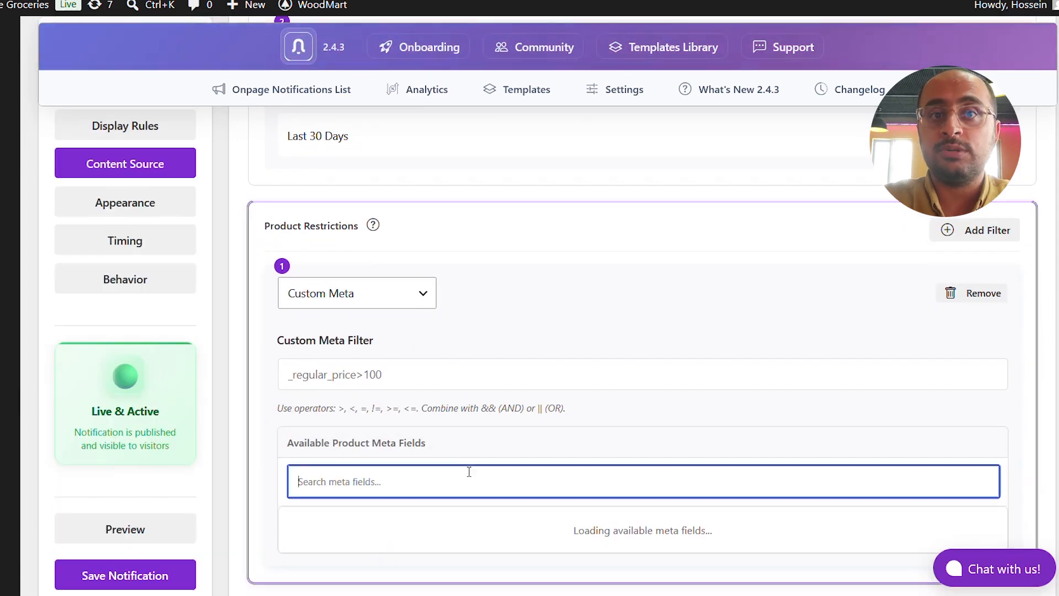
pyautogui.click(469, 476)
pyautogui.write('stock')
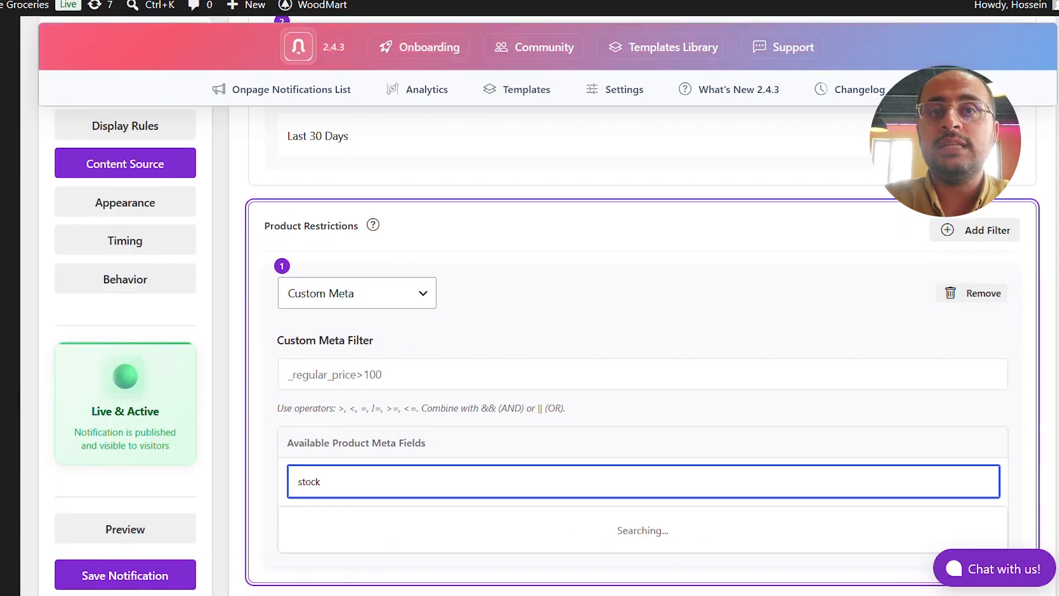
pyautogui.scroll(-2, 473, 475)
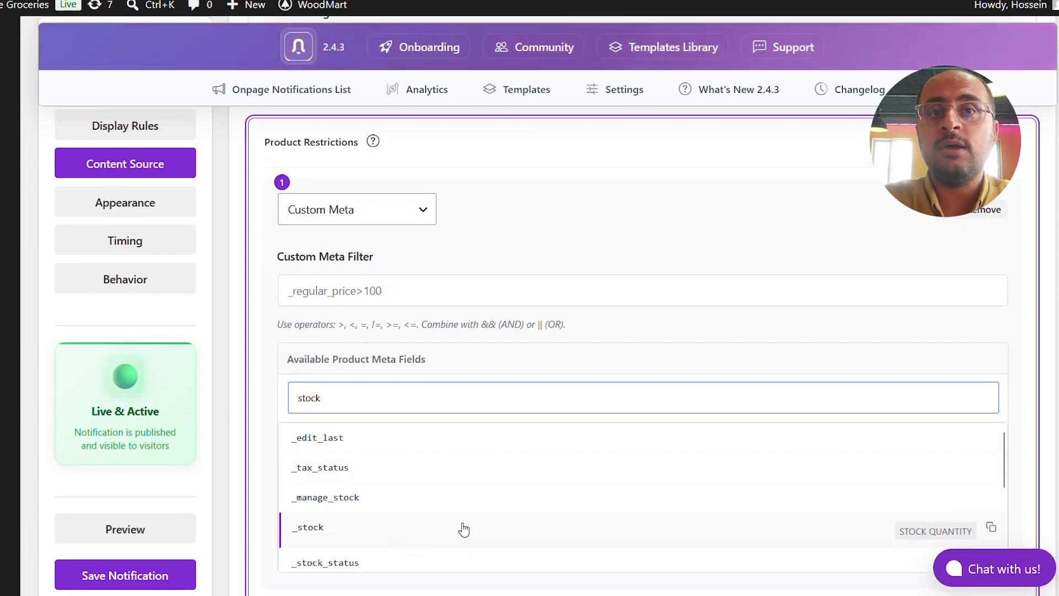
# Step: Copy the _stock meta field into the custom meta filter and complete the condition as "_stock < 10"
pyautogui.click(991, 468)
pyautogui.click(418, 287)
pyautogui.hotkey('ctrl', 'v')
pyautogui.write('< 10')
pyautogui.click(702, 266)
pyautogui.click(643, 301)
pyautogui.scroll(-2, 818, 333)
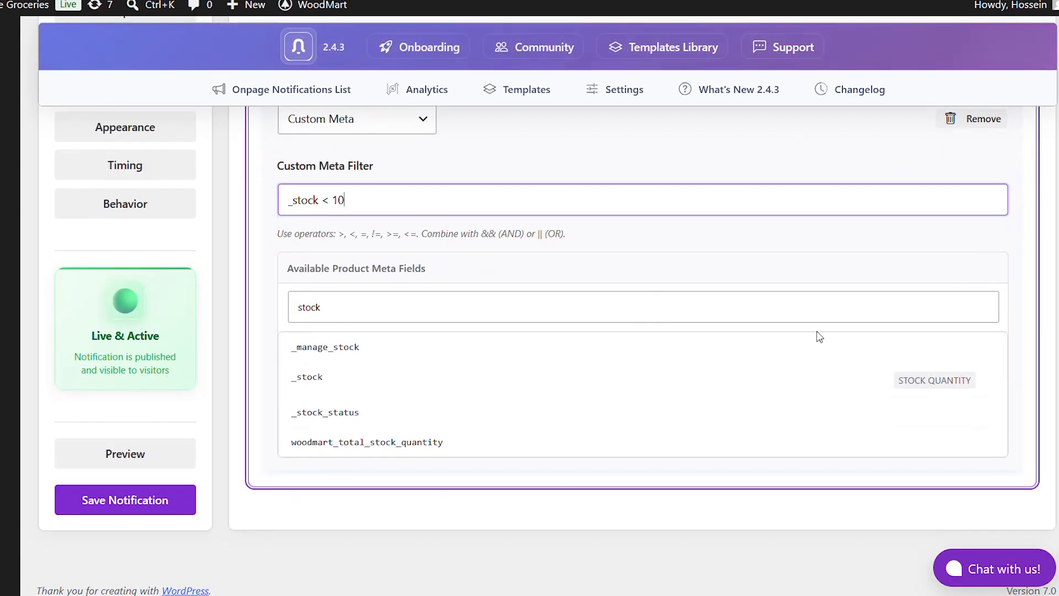
# Step: Enable Smart Targeting, turn off the fallback when no contextual match, and save the notification
pyautogui.scroll(10, 750, 412)
pyautogui.scroll(-2, 678, 340)
pyautogui.hotkey('ctrl', 's')
pyautogui.scroll(-3, 731, 360)
pyautogui.scroll(-2, 732, 361)
pyautogui.scroll(-2, 730, 356)
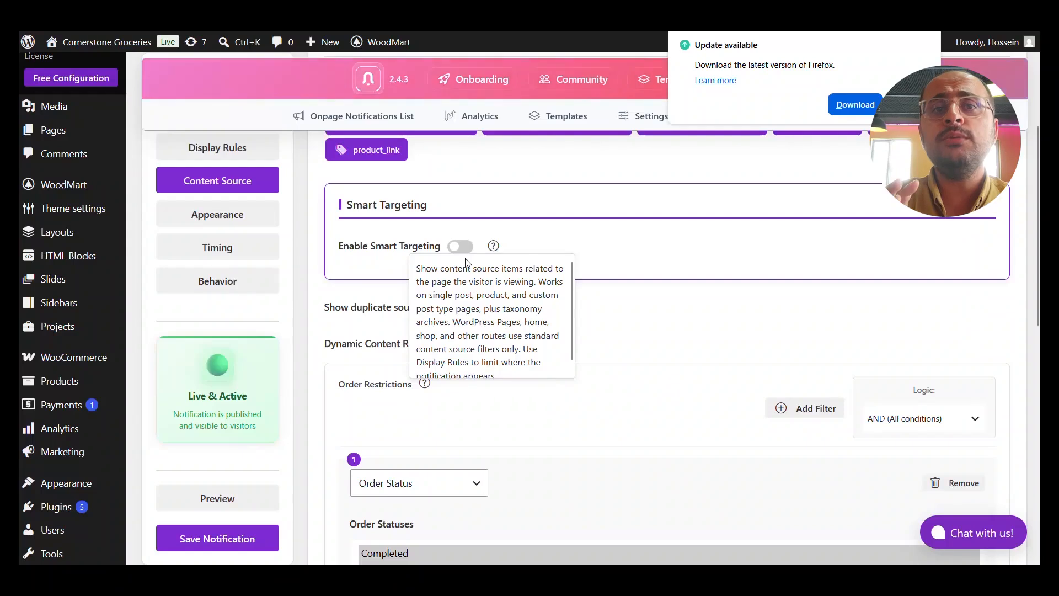
pyautogui.click(463, 248)
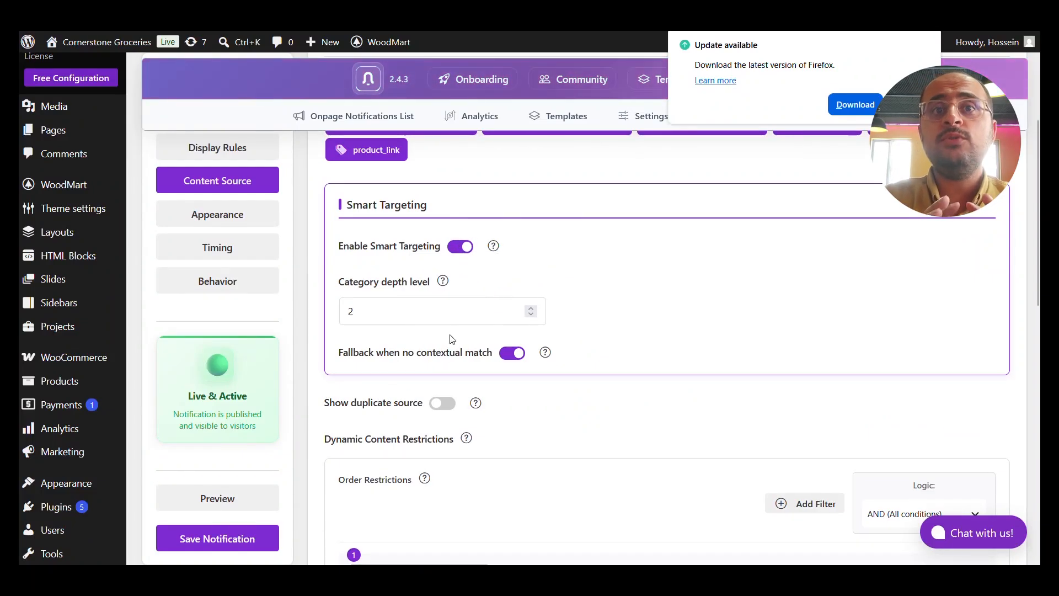
pyautogui.click(511, 353)
pyautogui.scroll(-2, 325, 374)
pyautogui.click(217, 538)
# Step: Check the Bratwurst Sausages product page on the storefront for the recent purchase notification and its stock message
pyautogui.scroll(2, 643, 330)
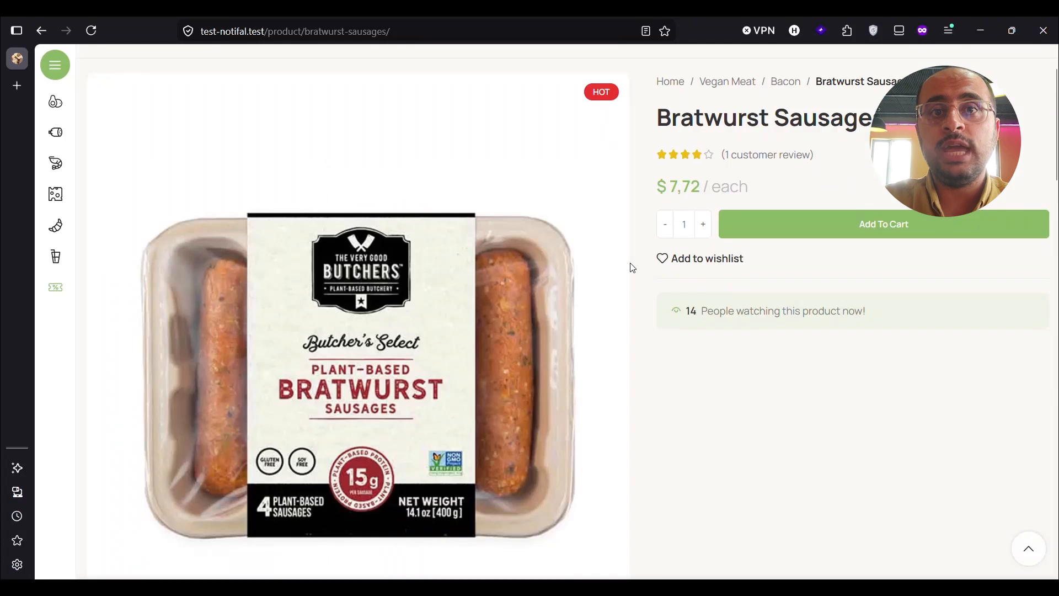
pyautogui.scroll(-3, 630, 265)
pyautogui.scroll(2, 633, 267)
pyautogui.scroll(1, 633, 267)
pyautogui.scroll(-5, 629, 267)
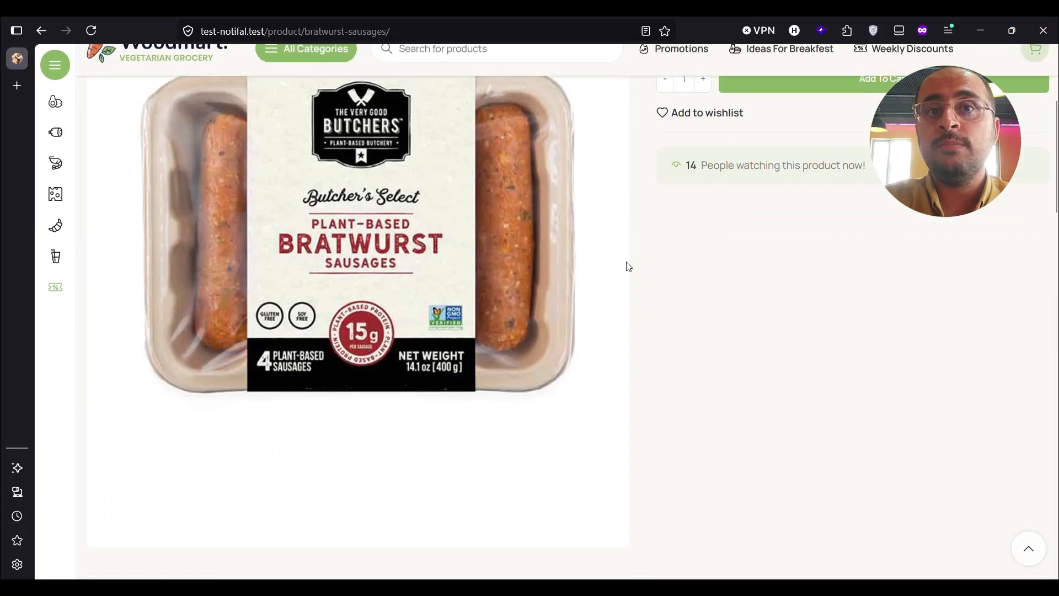
pyautogui.scroll(-5, 616, 269)
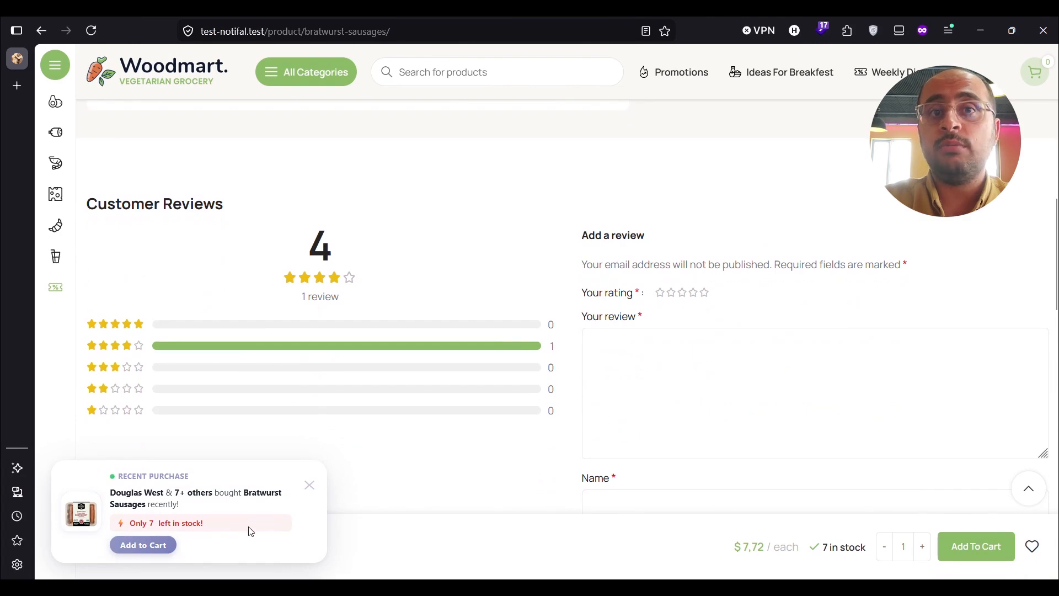
pyautogui.scroll(8, 225, 418)
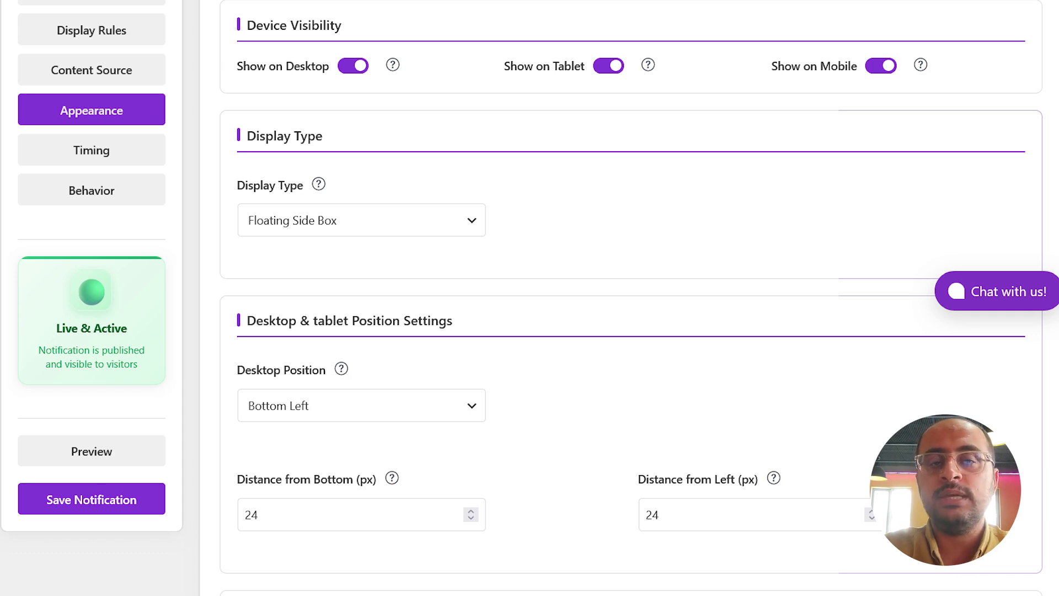
# Step: Review the notification's position and animation settings, its timing and frequency settings, and its behavior settings
pyautogui.scroll(-5, 530, 298)
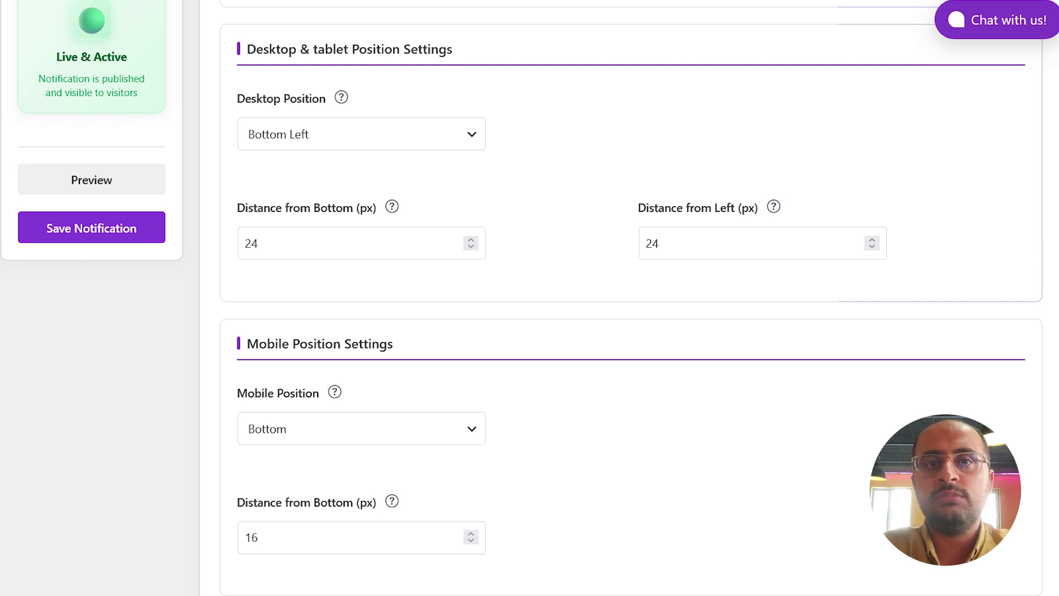
pyautogui.scroll(-8, 530, 297)
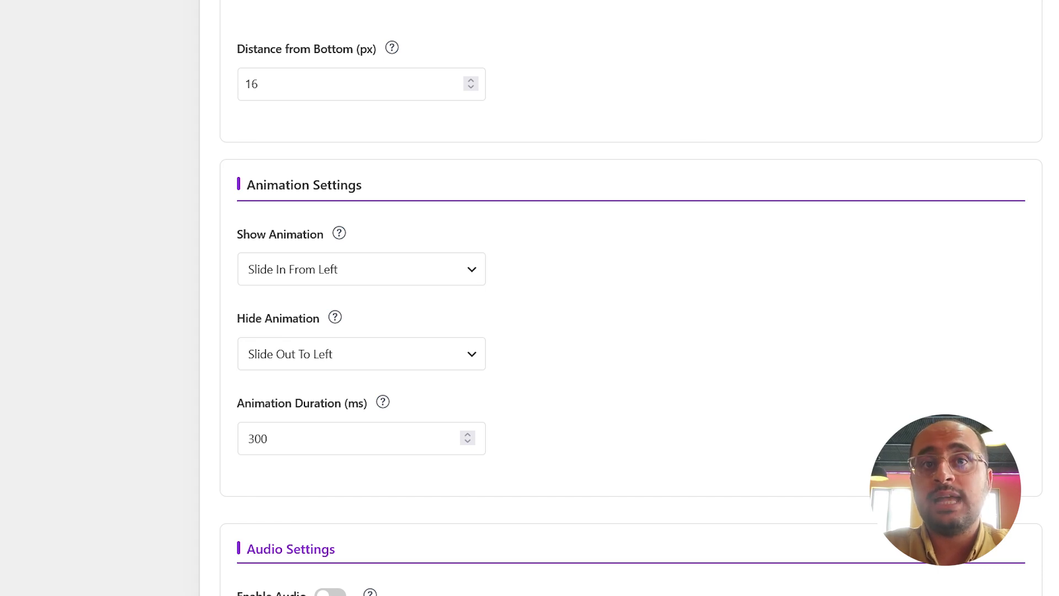
pyautogui.scroll(-5, 629, 298)
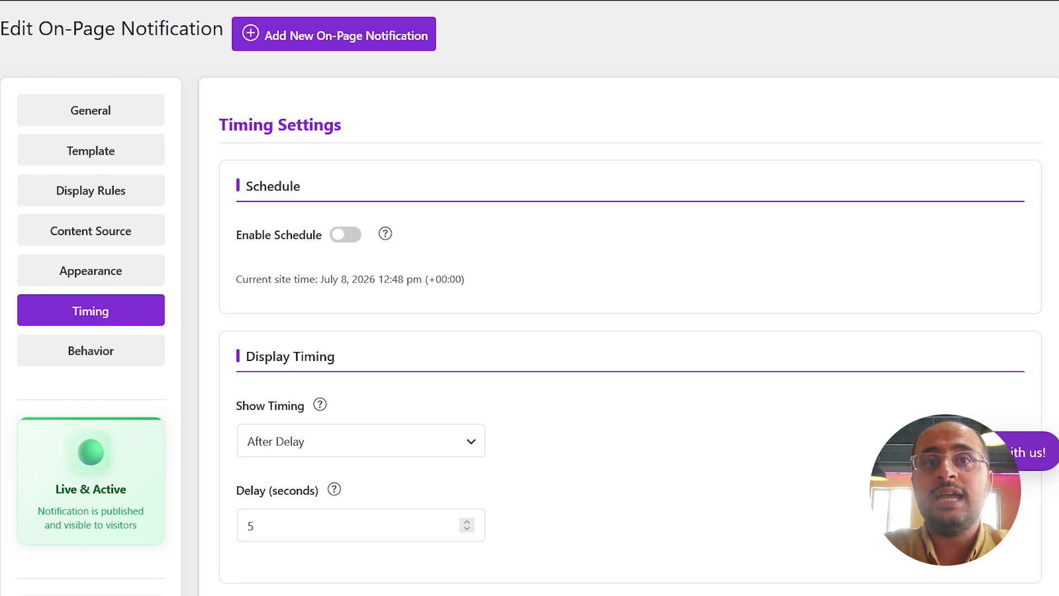
pyautogui.scroll(-8, 530, 298)
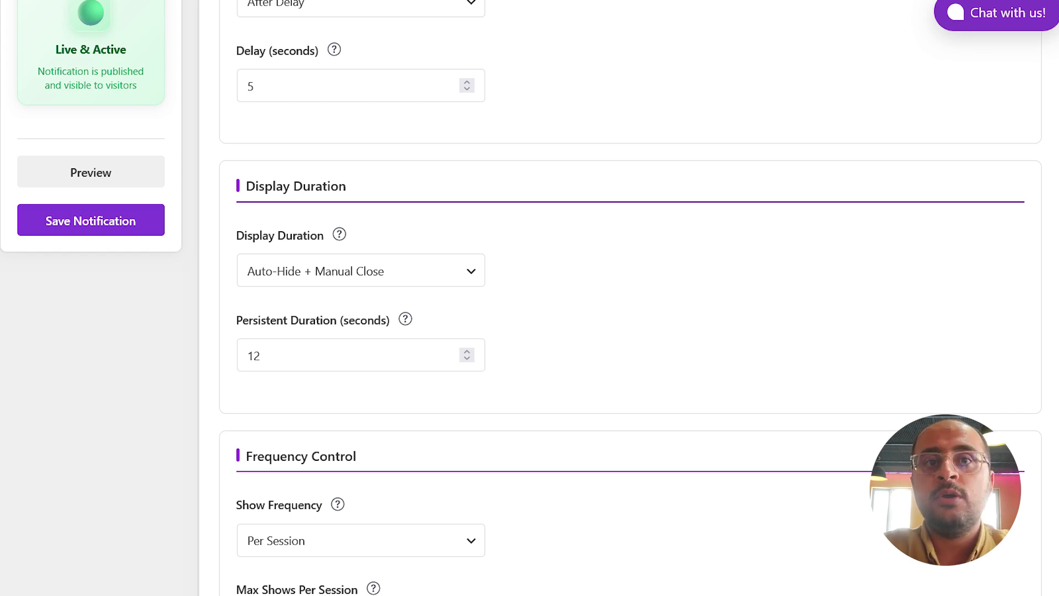
pyautogui.scroll(-8, 629, 298)
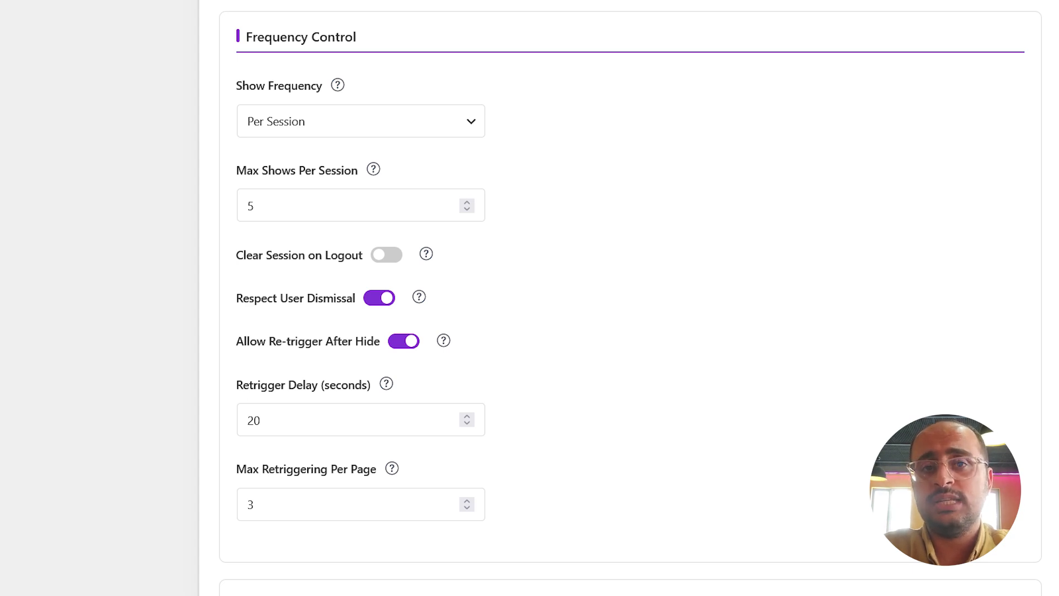
pyautogui.scroll(-8, 629, 298)
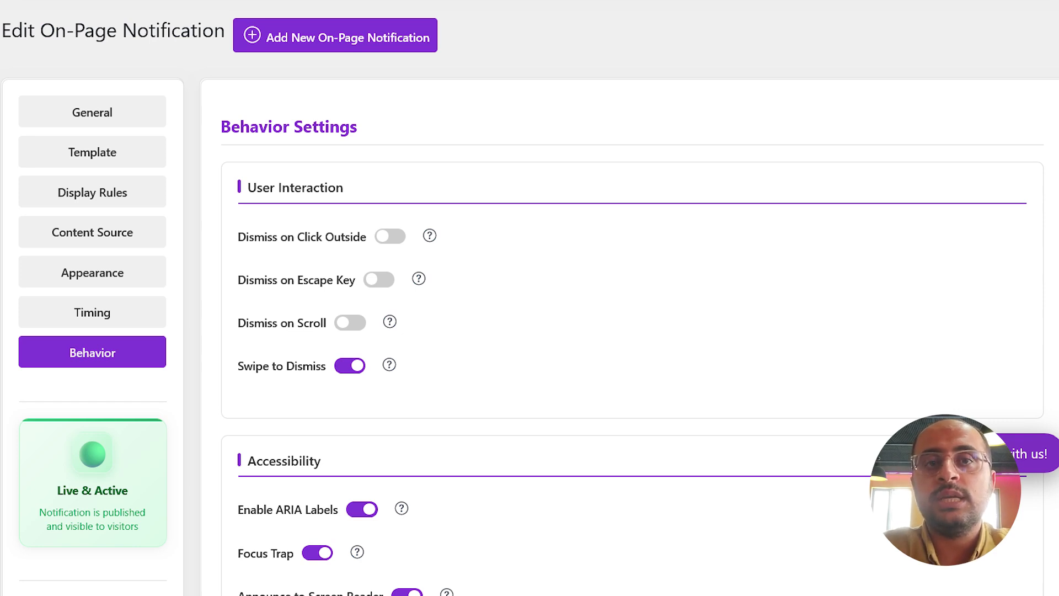
pyautogui.scroll(-10, 629, 331)
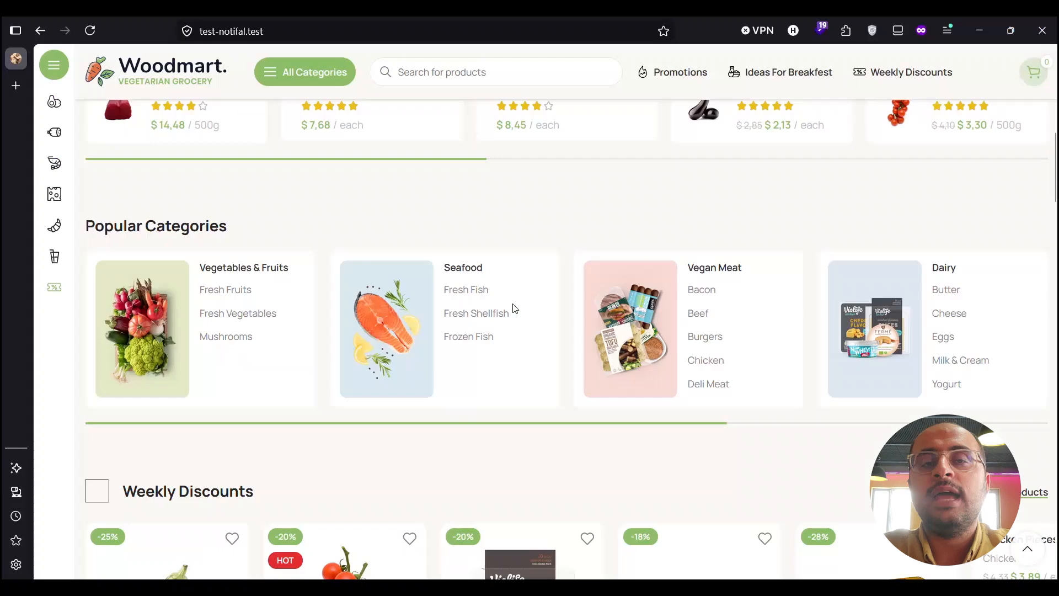
# Step: Check the storefront's home page for the recent purchase notification while browsing its product sections
pyautogui.scroll(-3, 513, 307)
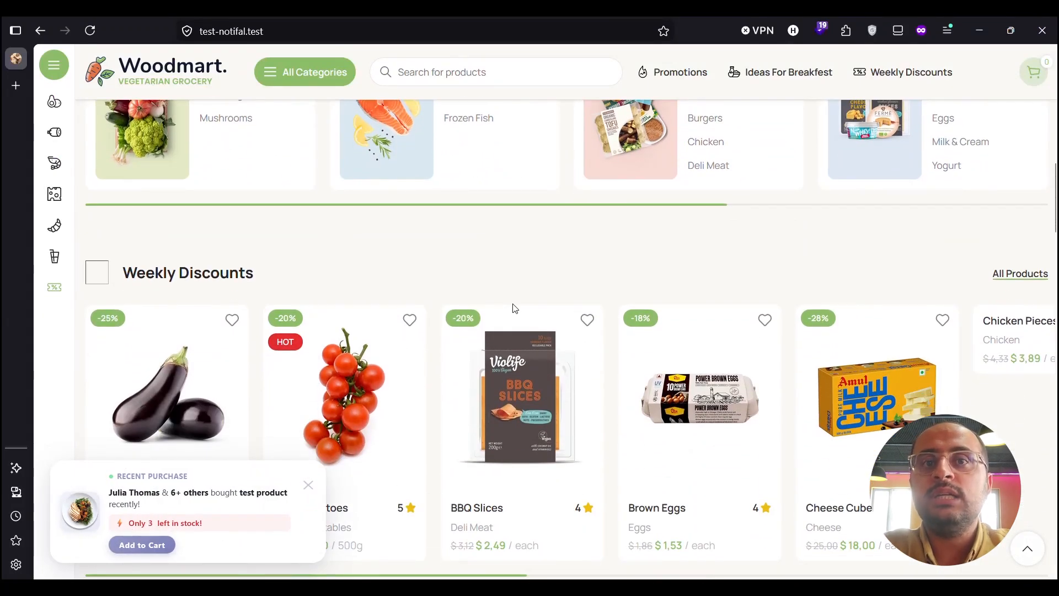
pyautogui.scroll(7, 513, 308)
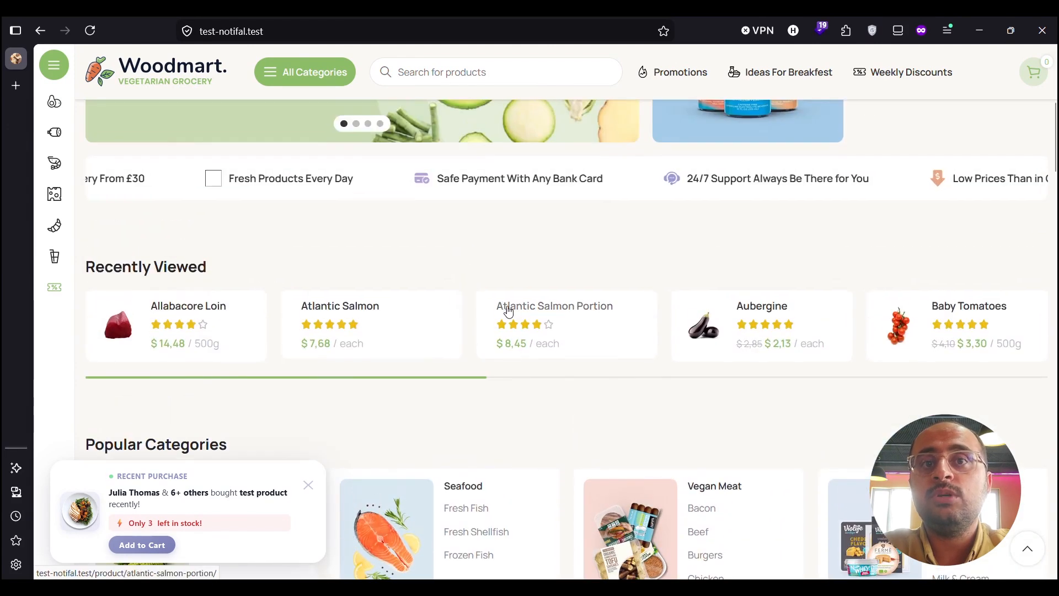
pyautogui.scroll(5, 508, 312)
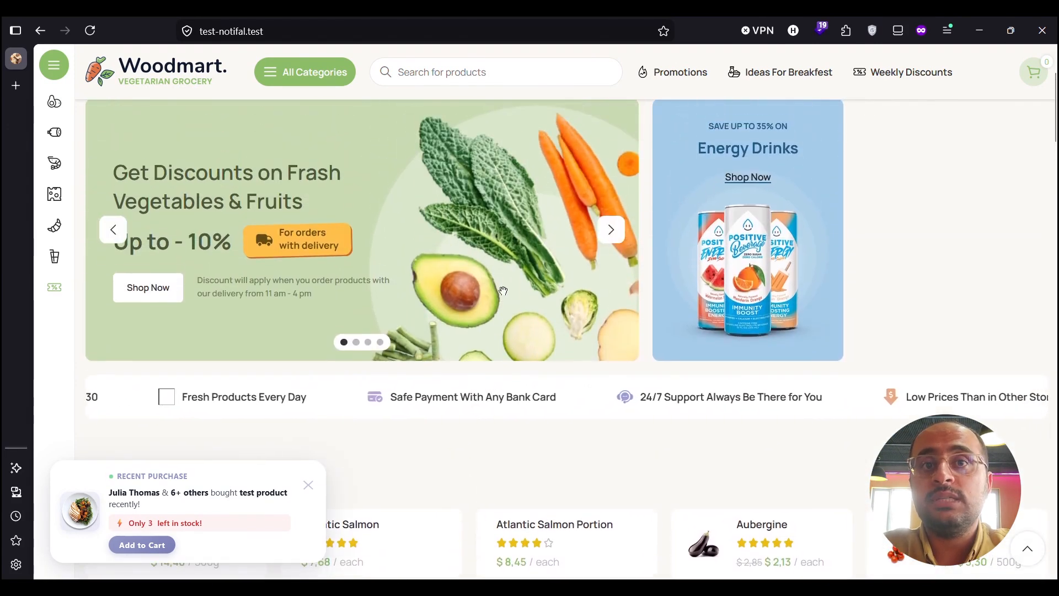